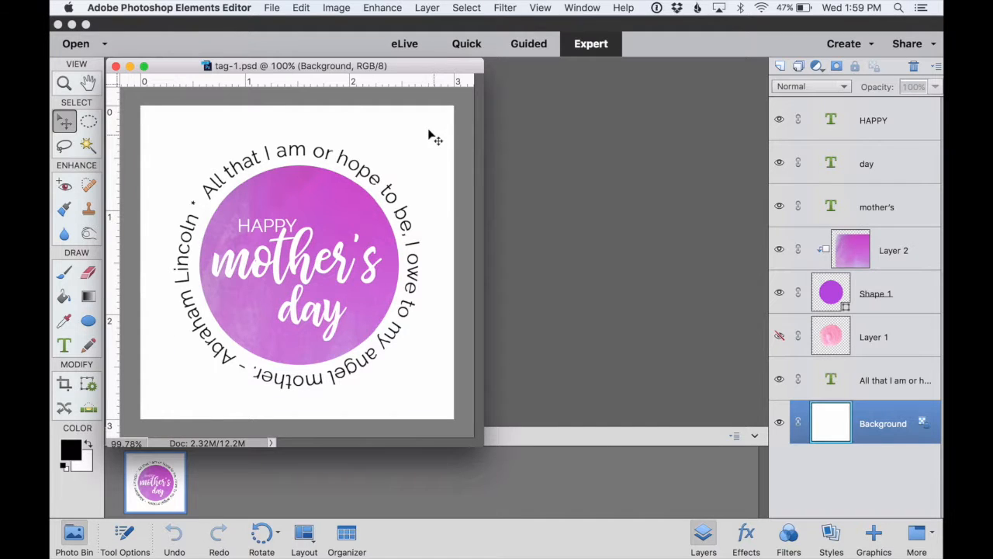
# Close the tag-1.psd file and create a blank 3 x 3 inch RGB document at 300 pixels/inch with a white background
pyautogui.click(115, 66)
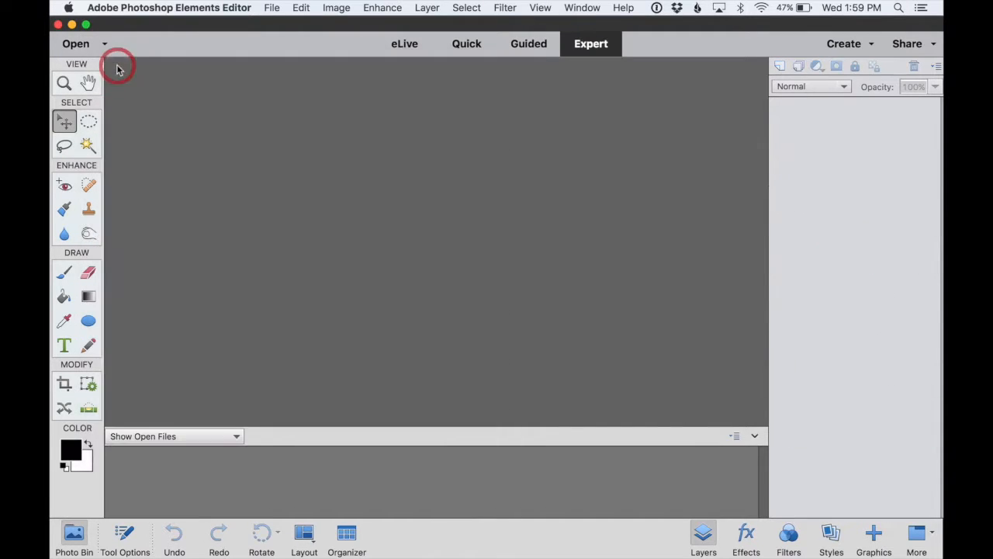
pyautogui.click(272, 8)
pyautogui.moveTo(279, 25)
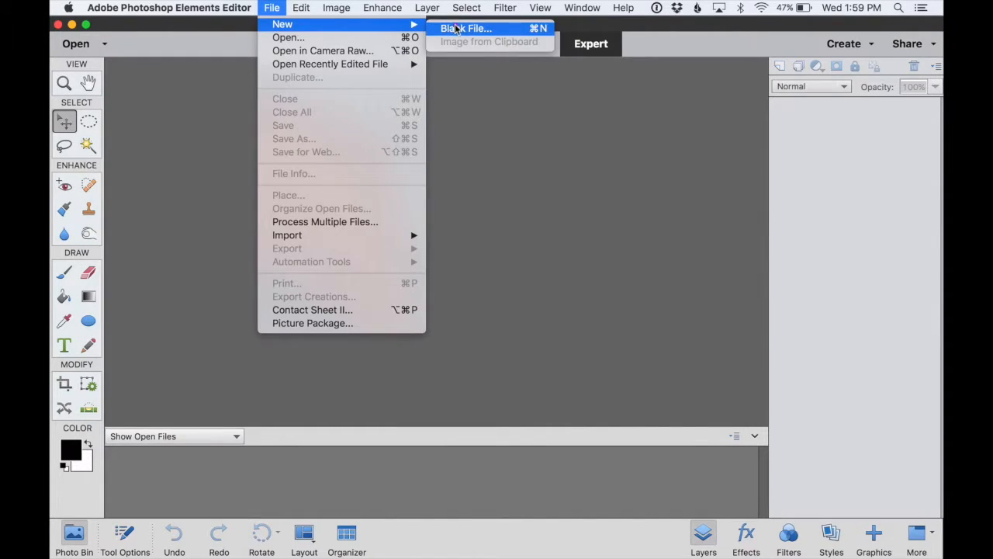
pyautogui.click(464, 29)
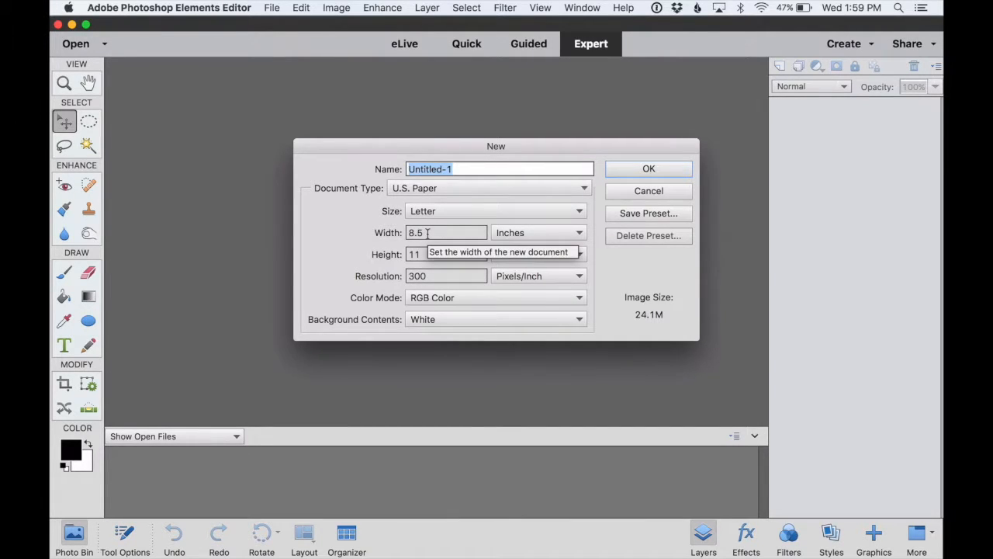
pyautogui.click(427, 234)
pyautogui.write('3')
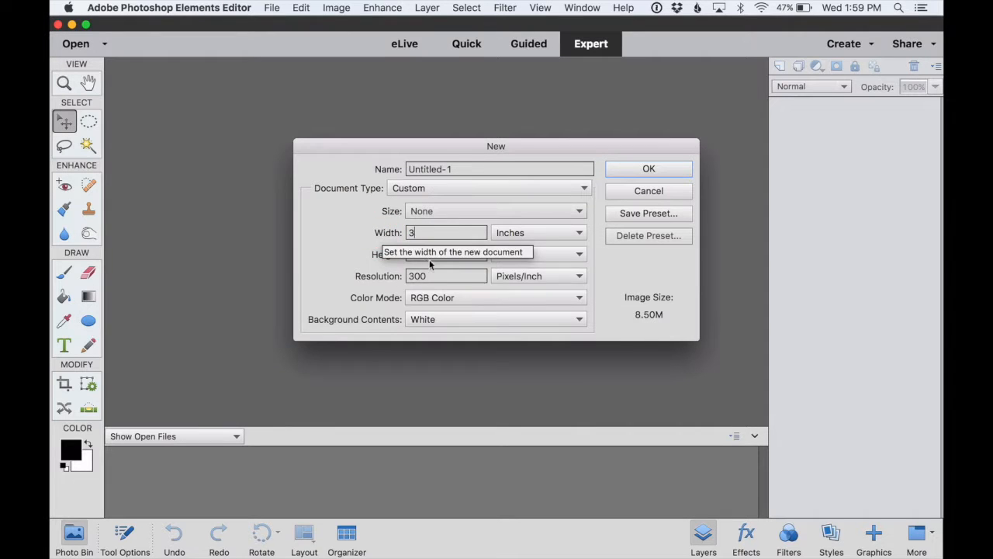
pyautogui.doubleClick(421, 253)
pyautogui.write('3')
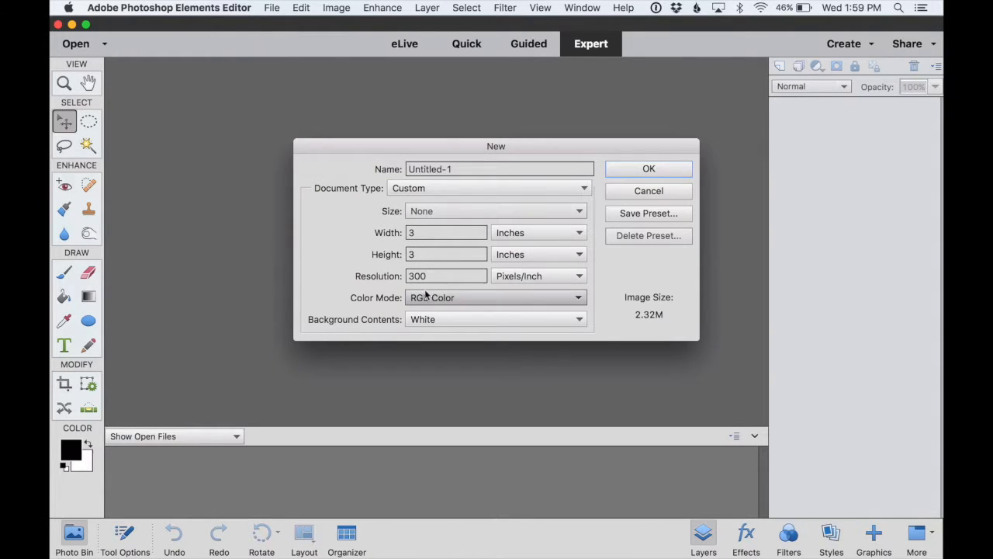
pyautogui.doubleClick(435, 275)
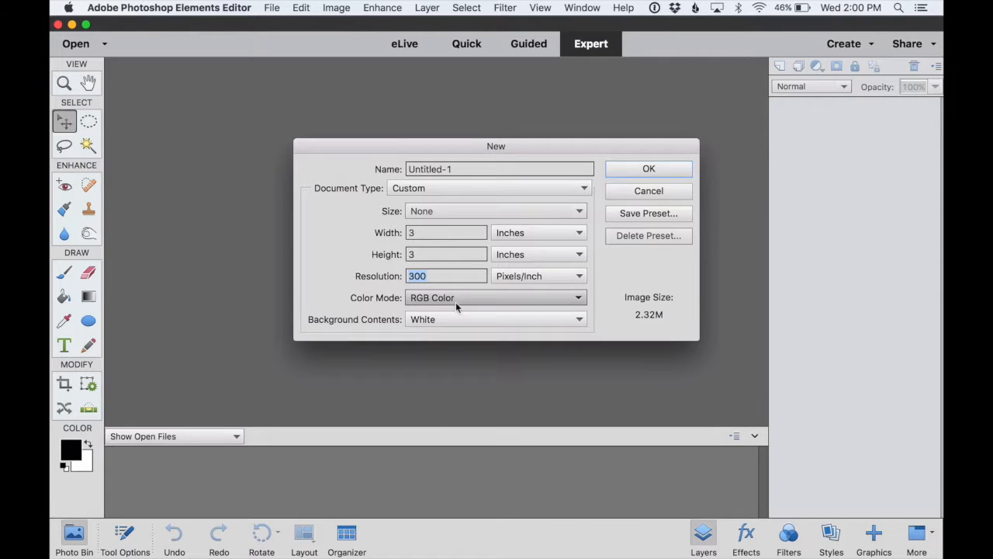
pyautogui.click(648, 170)
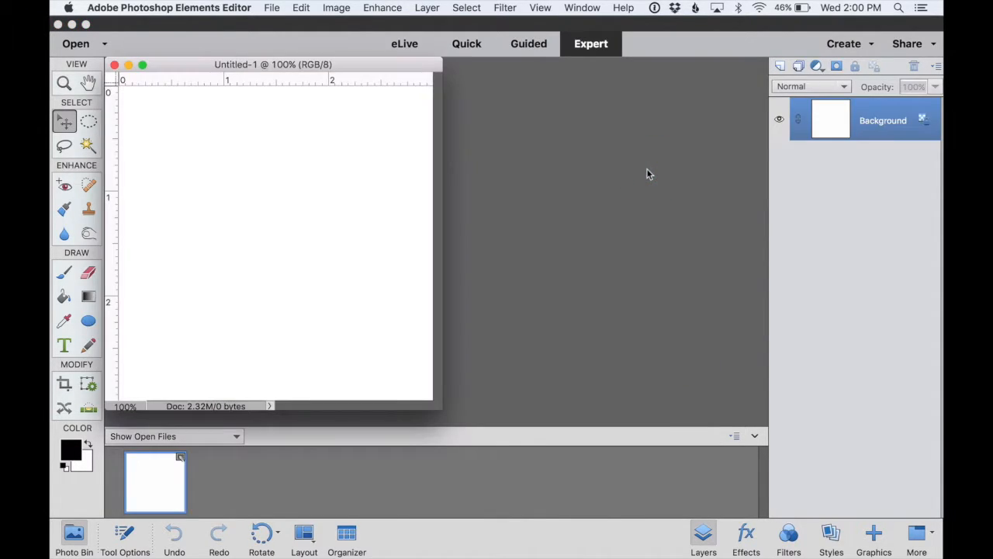
pyautogui.moveTo(437, 417); pyautogui.dragTo(480, 433)
pyautogui.moveTo(450, 67); pyautogui.dragTo(609, 76)
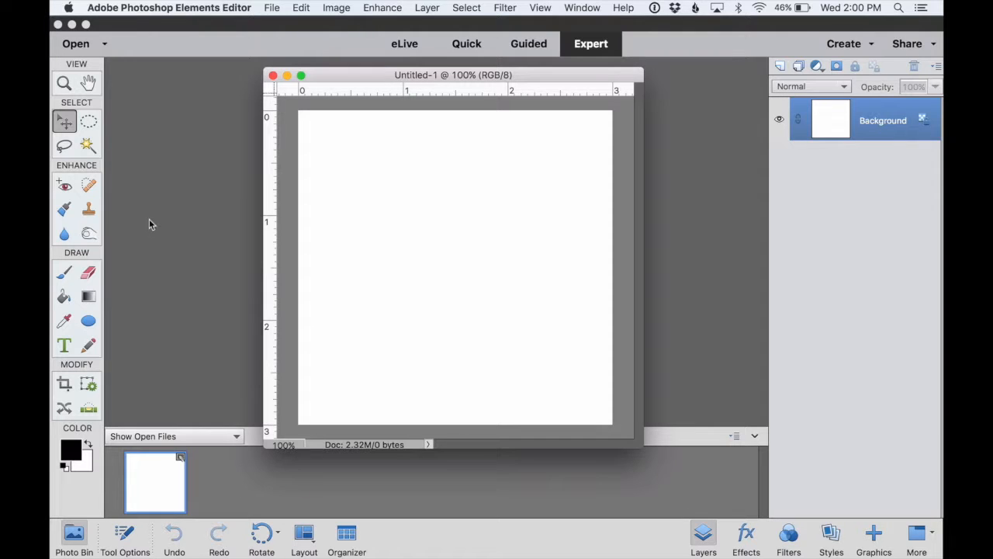
# Look through the rectangle and custom shape variants, including the Symbols set in the shape library
pyautogui.click(87, 321)
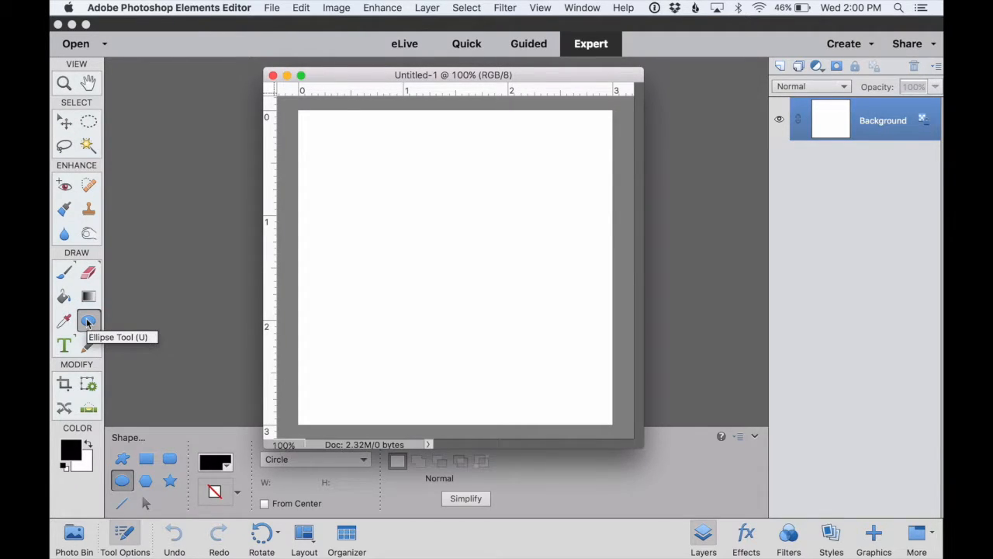
pyautogui.click(146, 457)
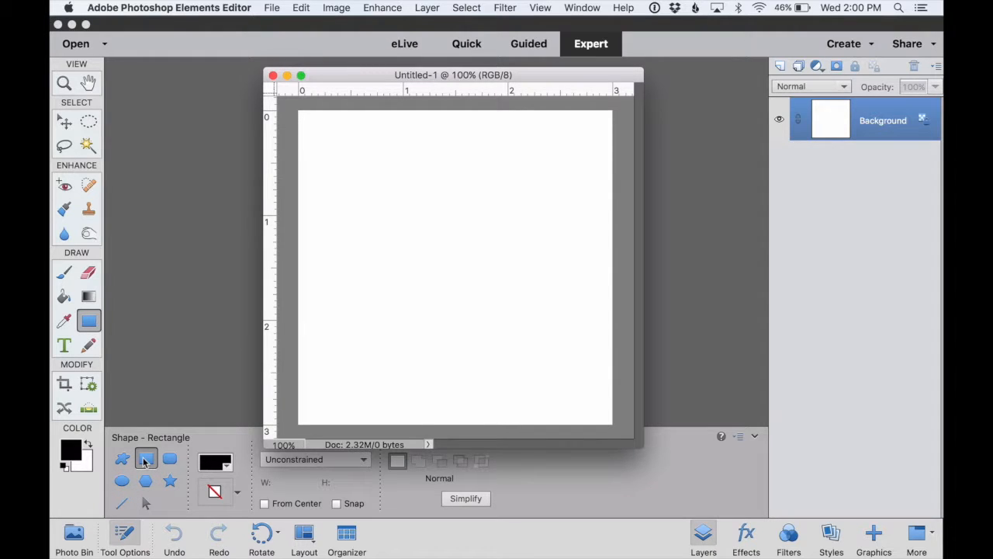
pyautogui.click(120, 458)
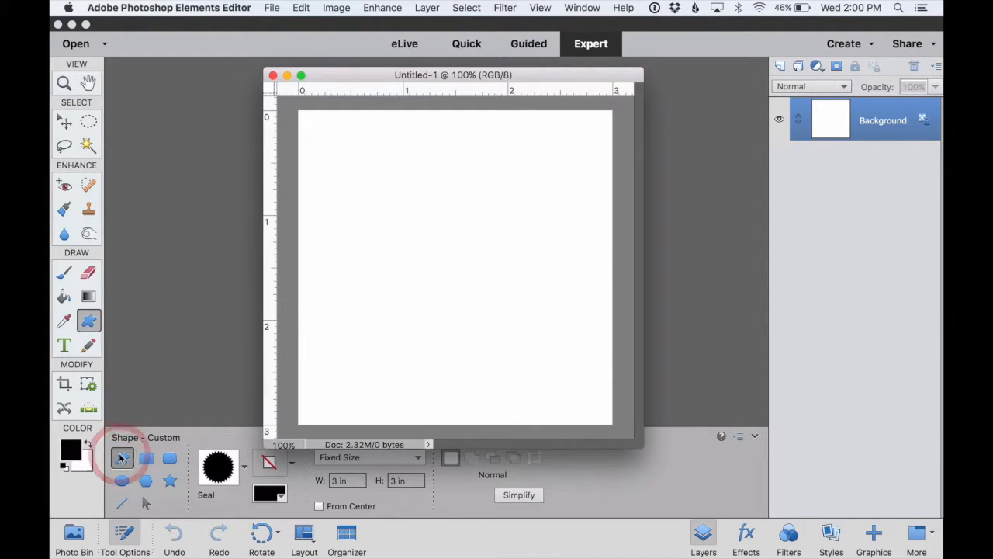
pyautogui.click(243, 465)
pyautogui.click(260, 301)
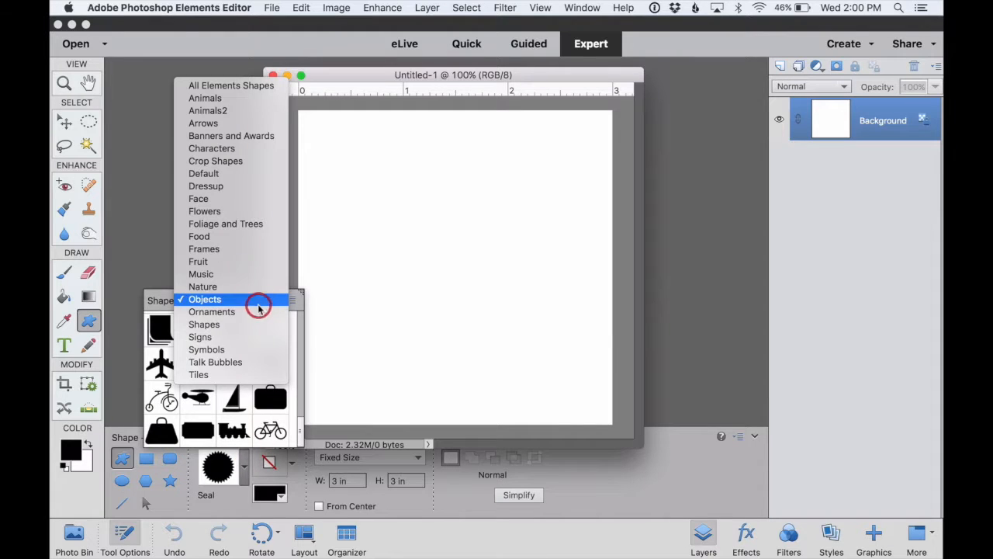
pyautogui.click(248, 349)
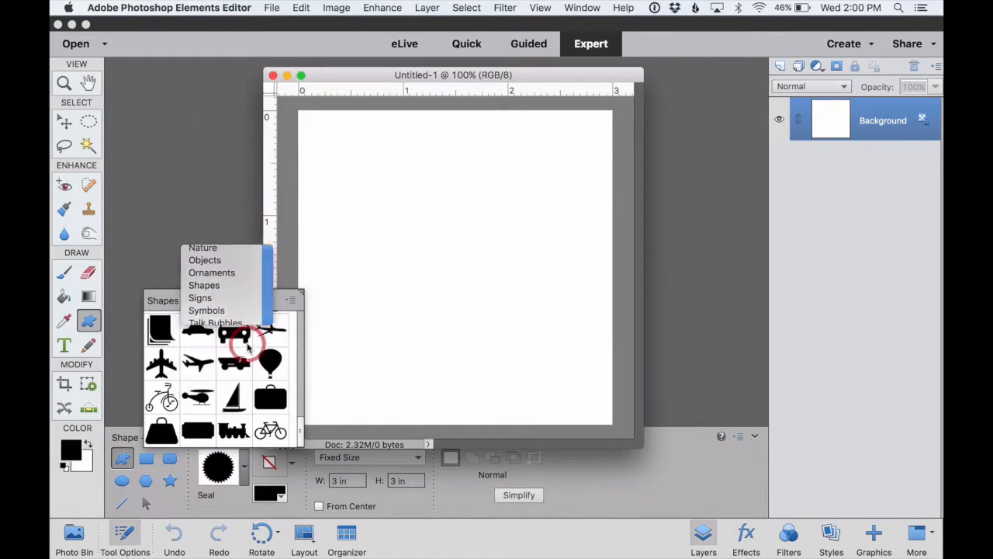
pyautogui.scroll(2, 236, 409)
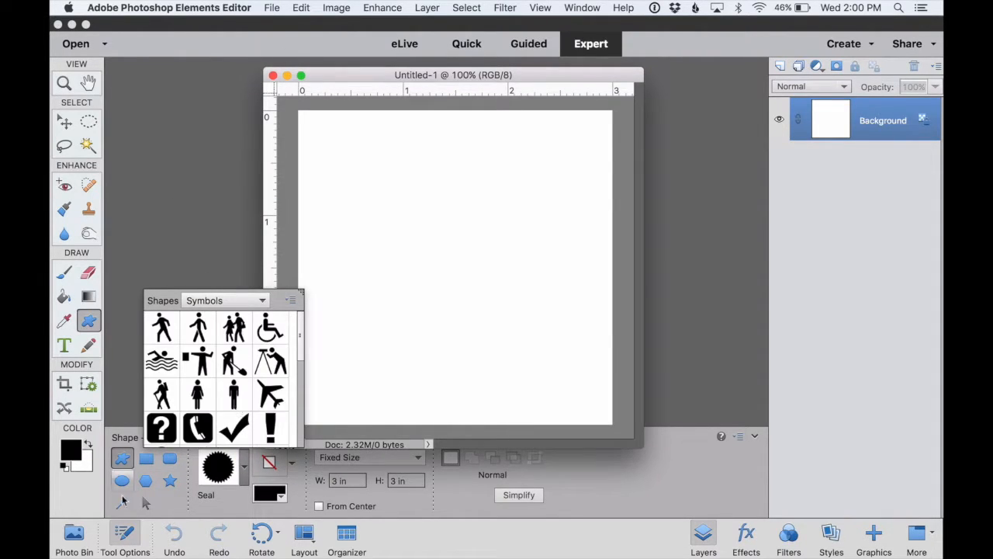
# Draw a black circle about 2.3 inches wide on the canvas using the Ellipse shape constrained to Circle
pyautogui.click(121, 482)
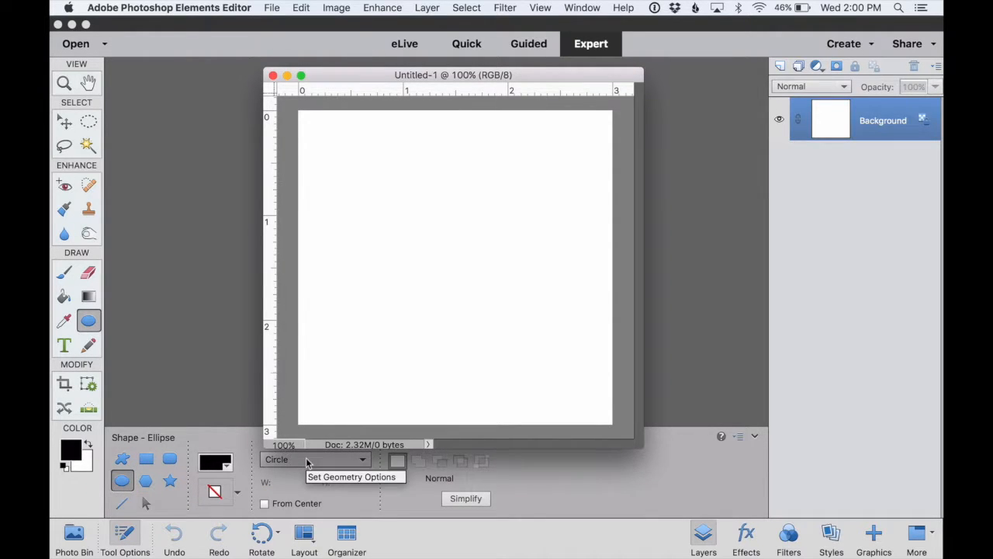
pyautogui.click(297, 462)
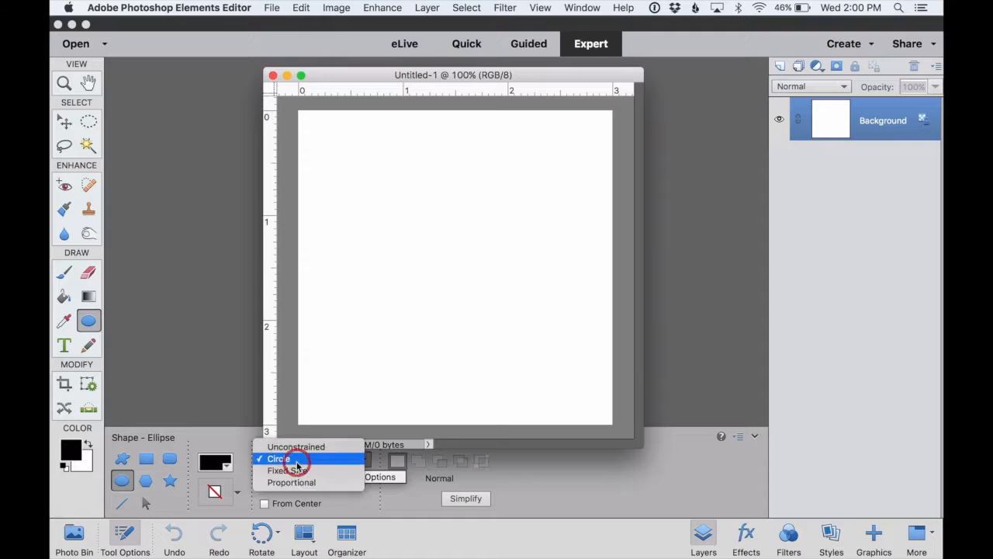
pyautogui.click(297, 463)
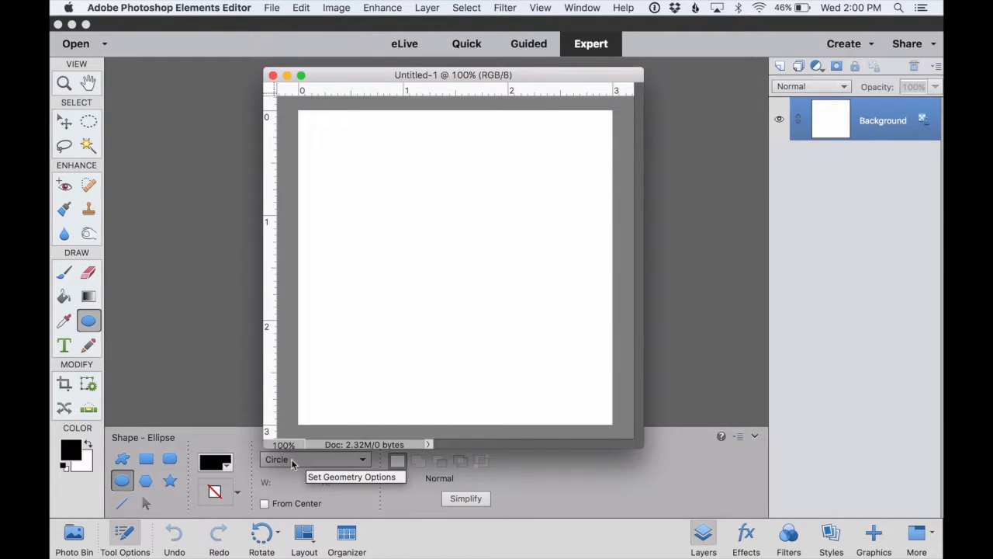
pyautogui.moveTo(354, 171)
pyautogui.mouseDown()
pyautogui.moveTo(434, 266)
pyautogui.moveTo(534, 328)
pyautogui.mouseUp()
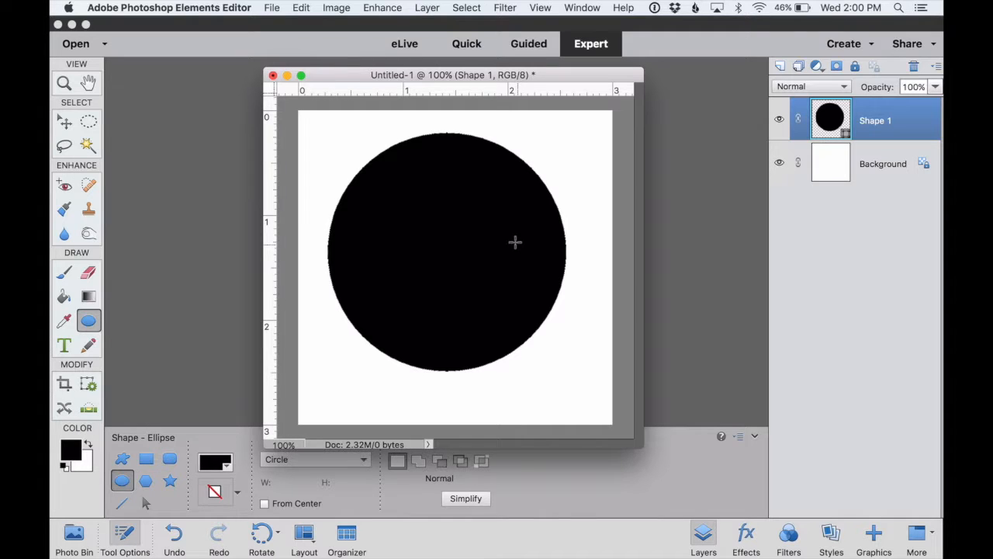
# Scale the circle down proportionally to about 81% and center it on the canvas
pyautogui.press('v')
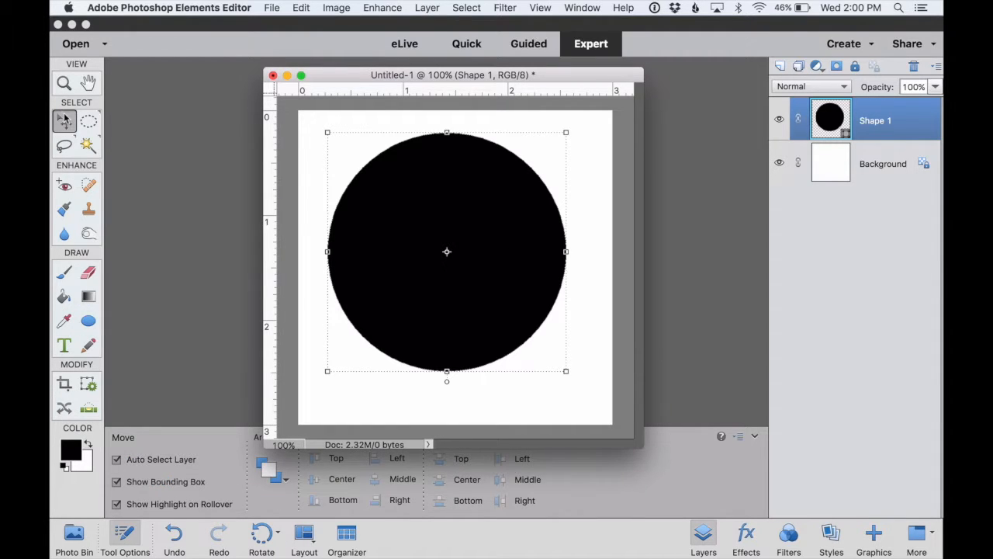
pyautogui.moveTo(446, 187); pyautogui.dragTo(463, 210)
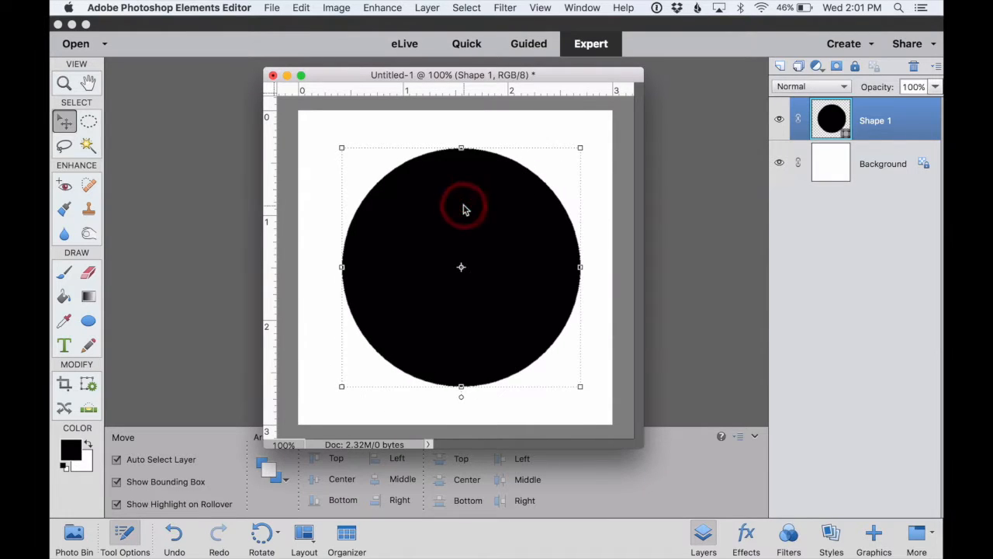
pyautogui.click(579, 146)
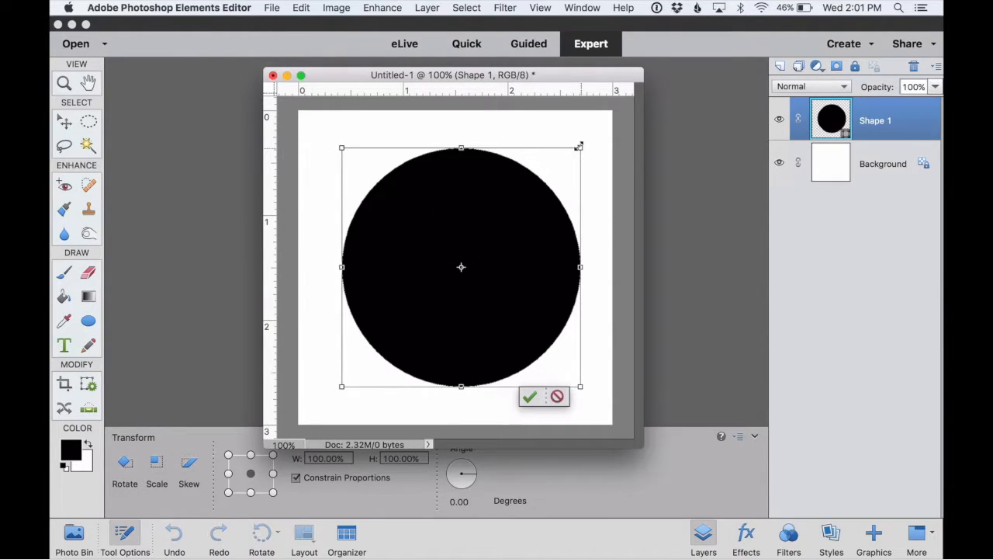
pyautogui.moveTo(579, 147); pyautogui.dragTo(543, 199)
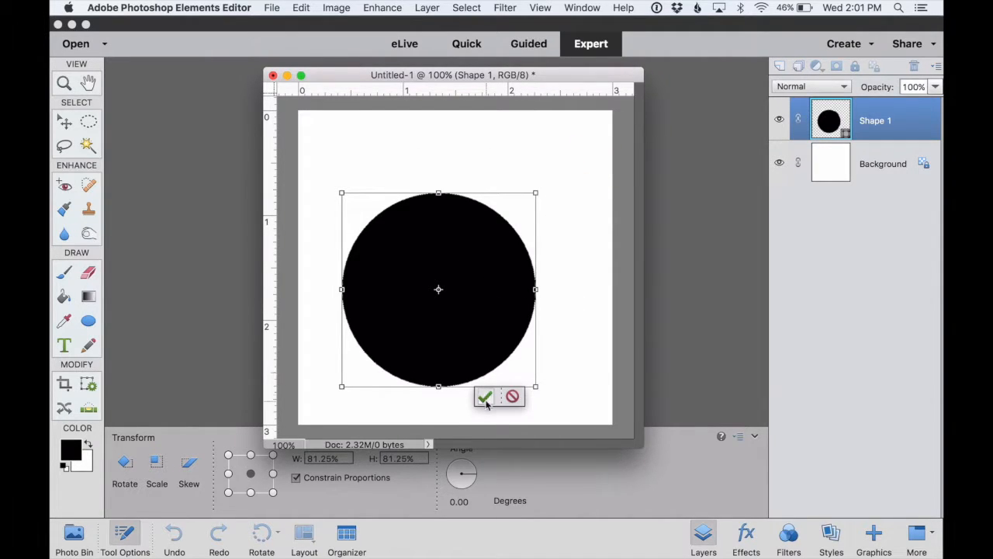
pyautogui.click(485, 398)
pyautogui.moveTo(468, 303); pyautogui.dragTo(491, 285)
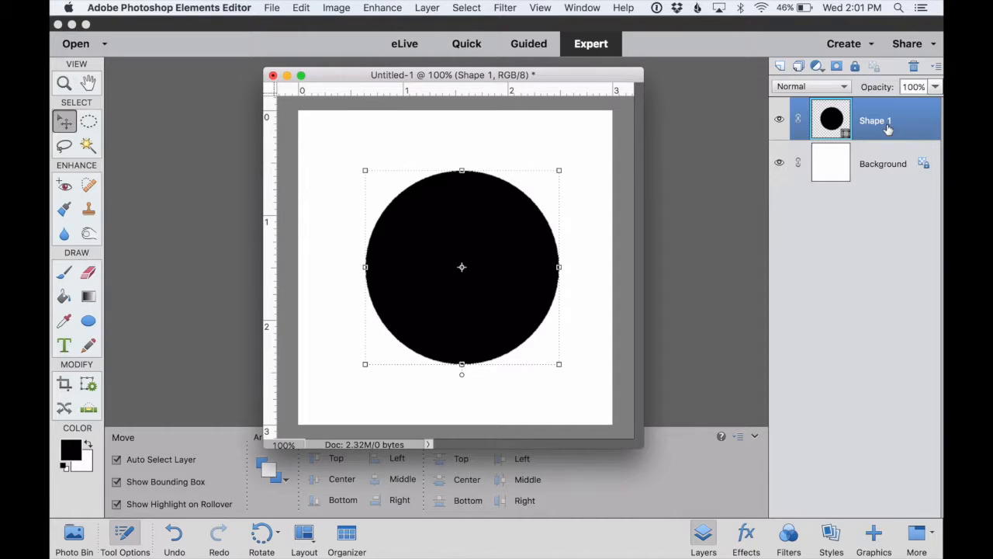
pyautogui.moveTo(481, 231); pyautogui.dragTo(480, 236)
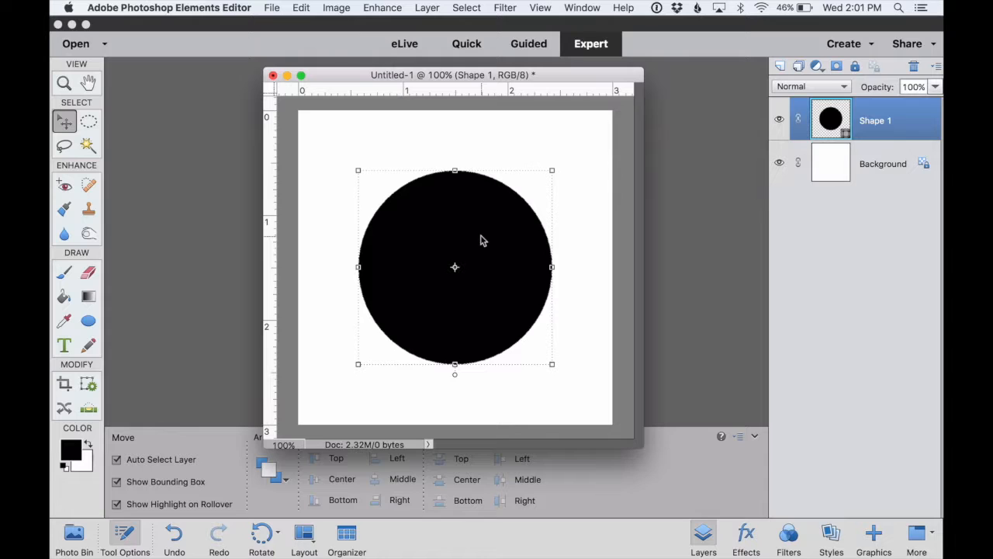
# Set the foreground color to the purple shade #ba2fbc
pyautogui.click(70, 451)
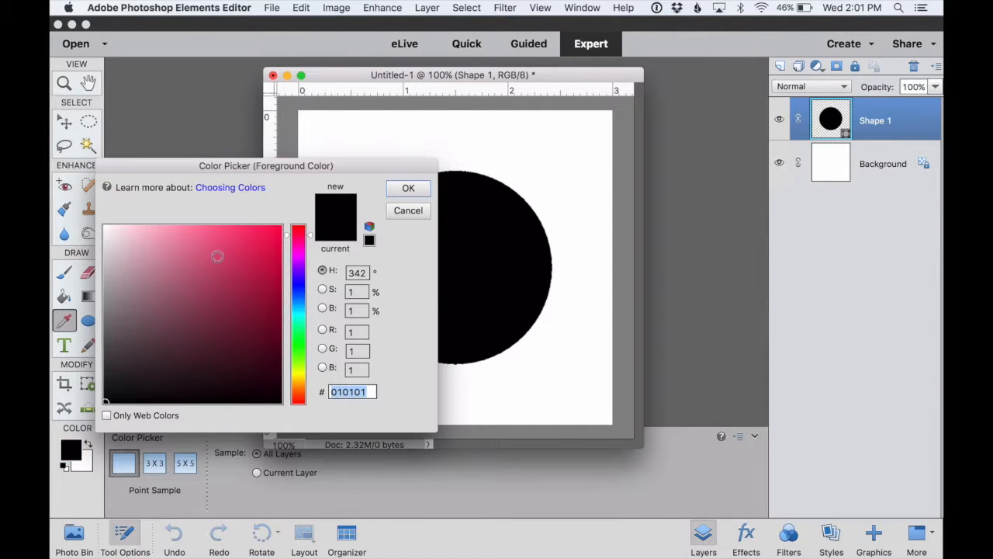
pyautogui.moveTo(299, 235); pyautogui.dragTo(299, 375)
pyautogui.click(248, 331)
pyautogui.click(249, 268)
pyautogui.click(272, 247)
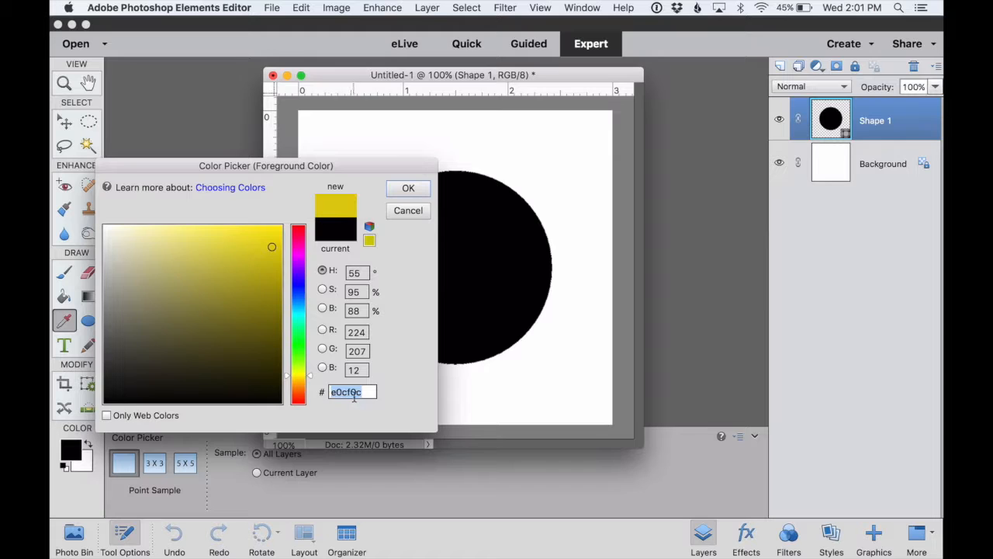
pyautogui.click(295, 254)
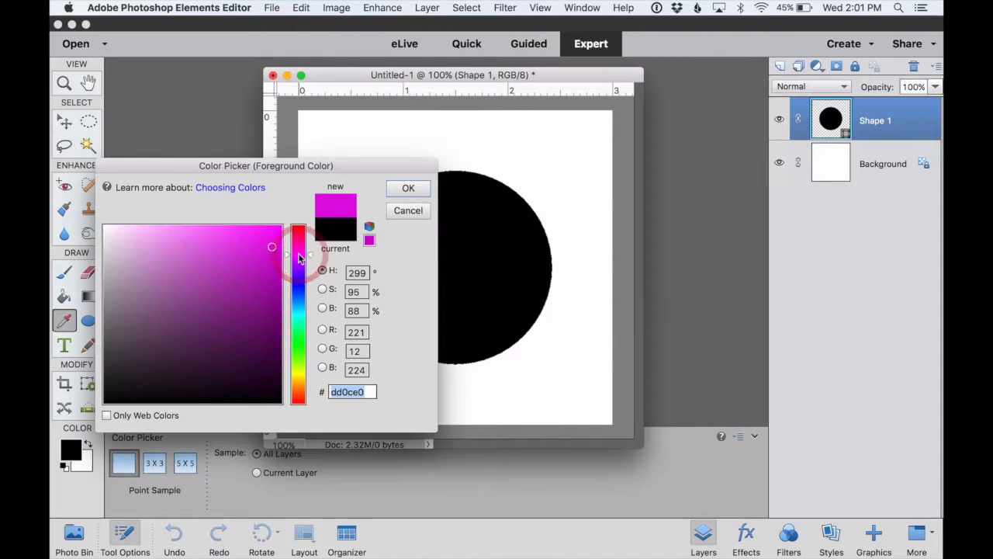
pyautogui.click(243, 257)
pyautogui.click(236, 272)
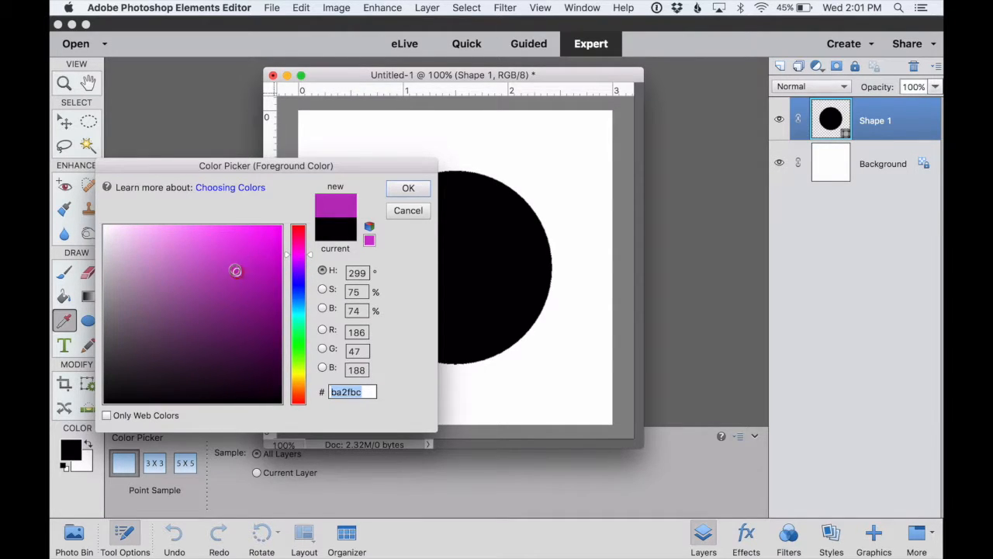
pyautogui.click(405, 191)
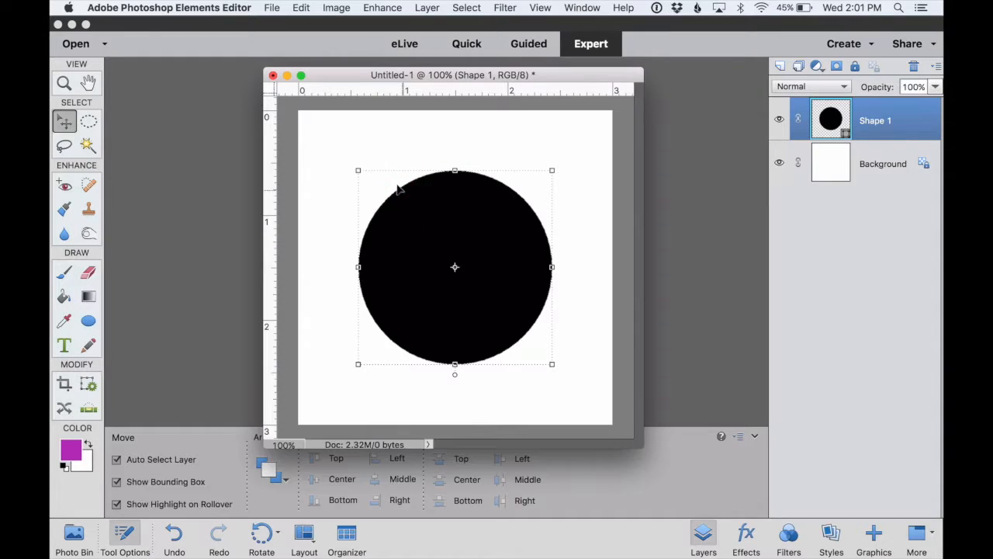
# Fill the circle on the Shape 1 layer with the foreground color using the Paint Bucket, leaving that layer selected
pyautogui.press('k')
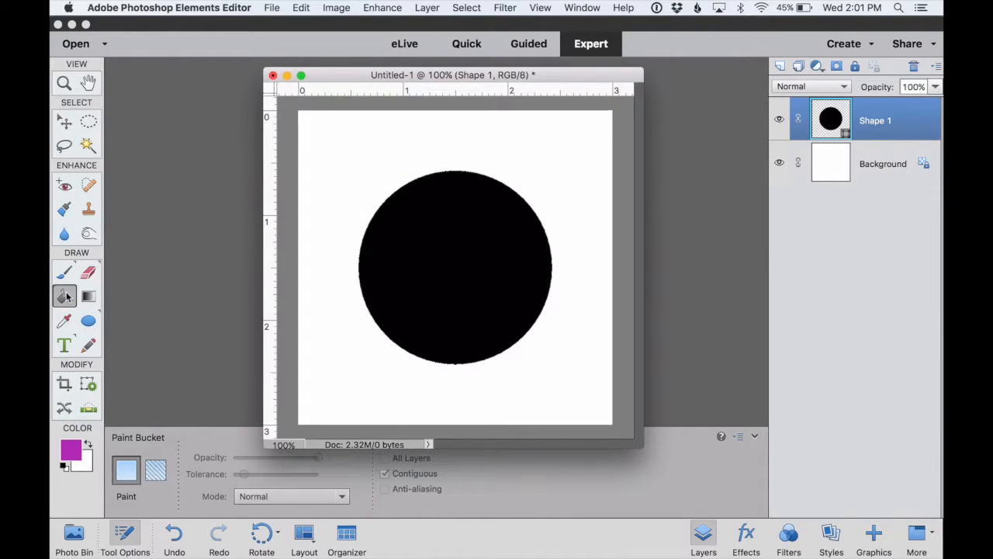
pyautogui.click(439, 244)
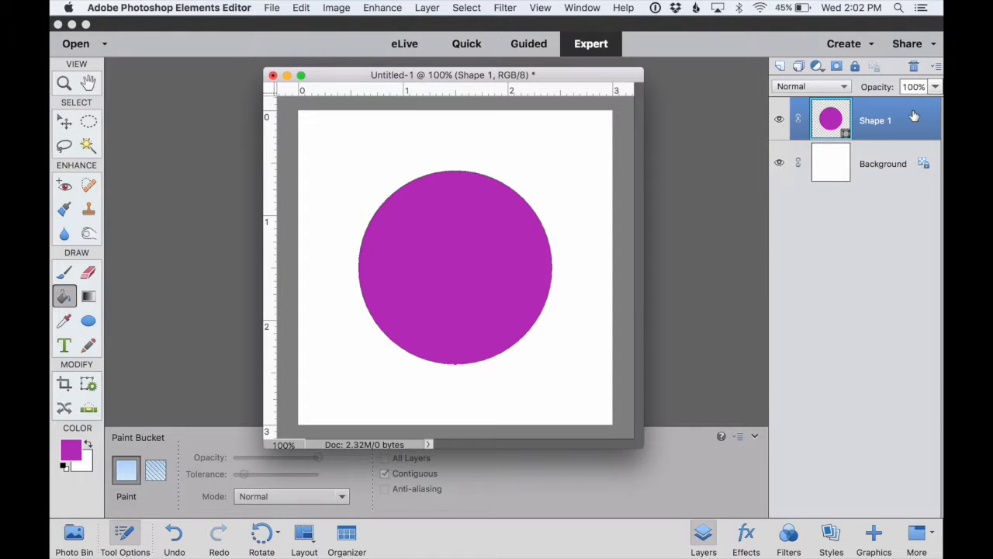
pyautogui.click(893, 152)
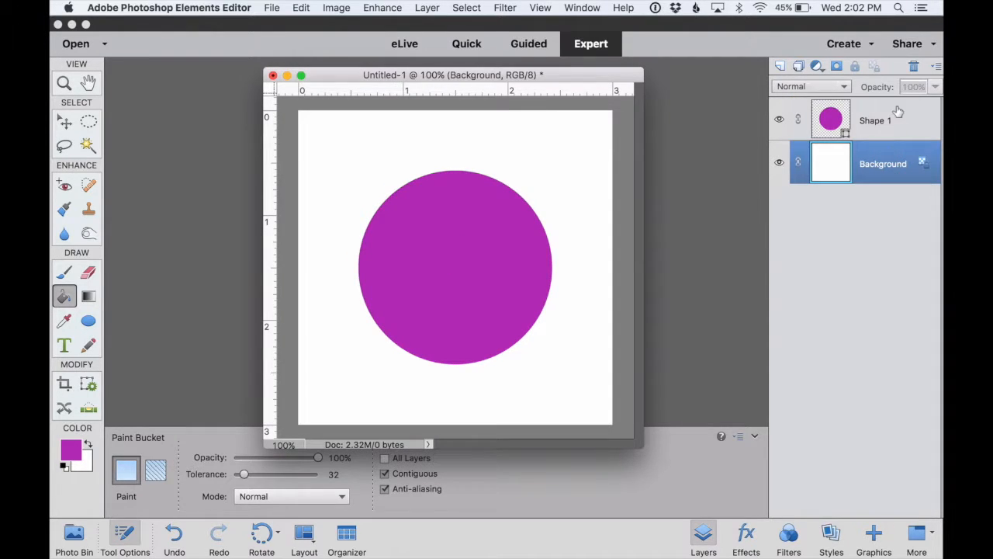
pyautogui.click(901, 115)
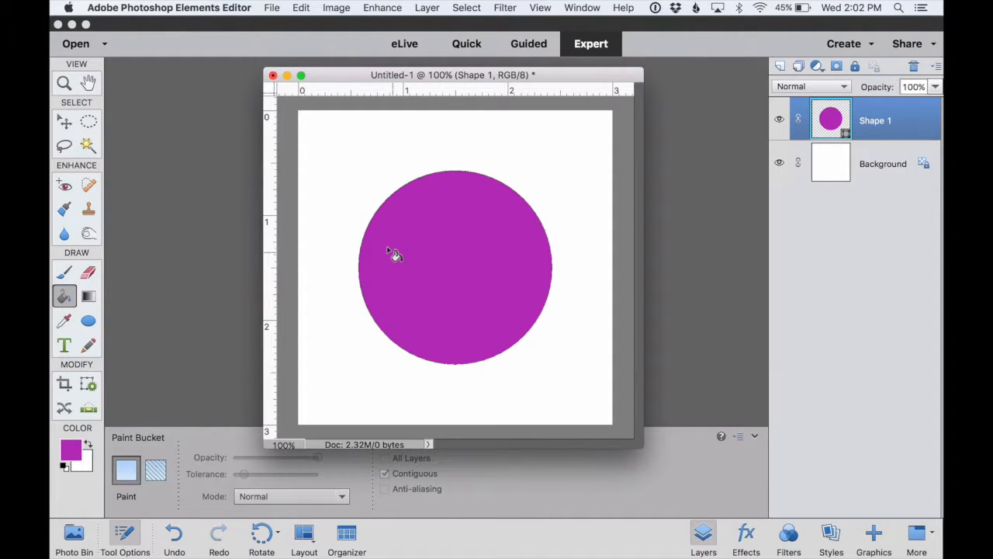
# Open the watercolor-BG.jpg image from the Printables 2 folder, with the Move tool active
pyautogui.press('v')
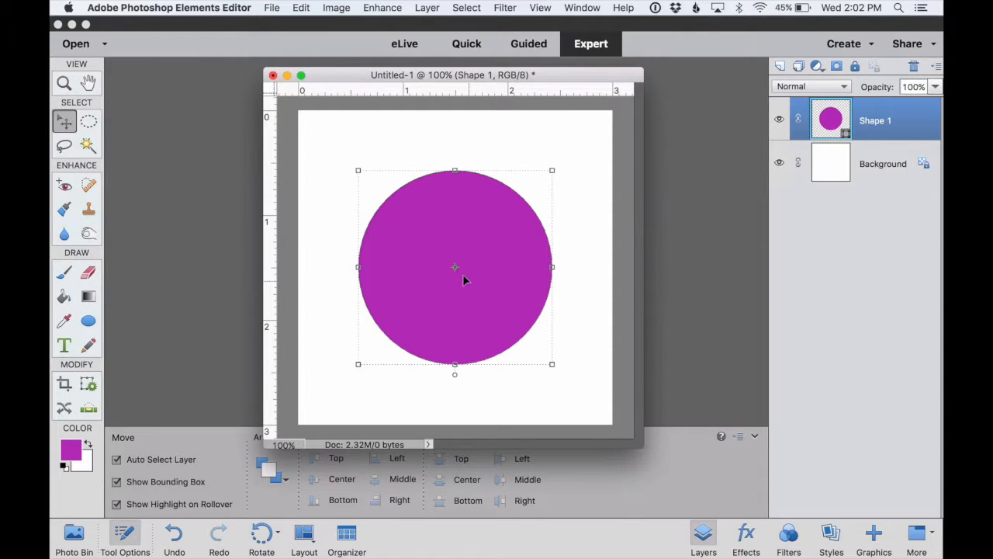
pyautogui.click(273, 7)
pyautogui.click(281, 39)
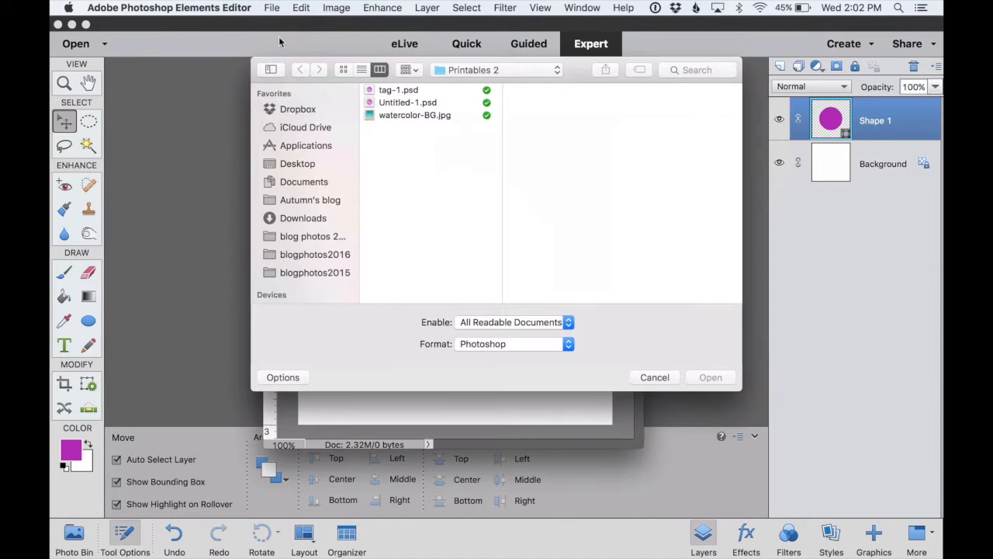
pyautogui.doubleClick(411, 114)
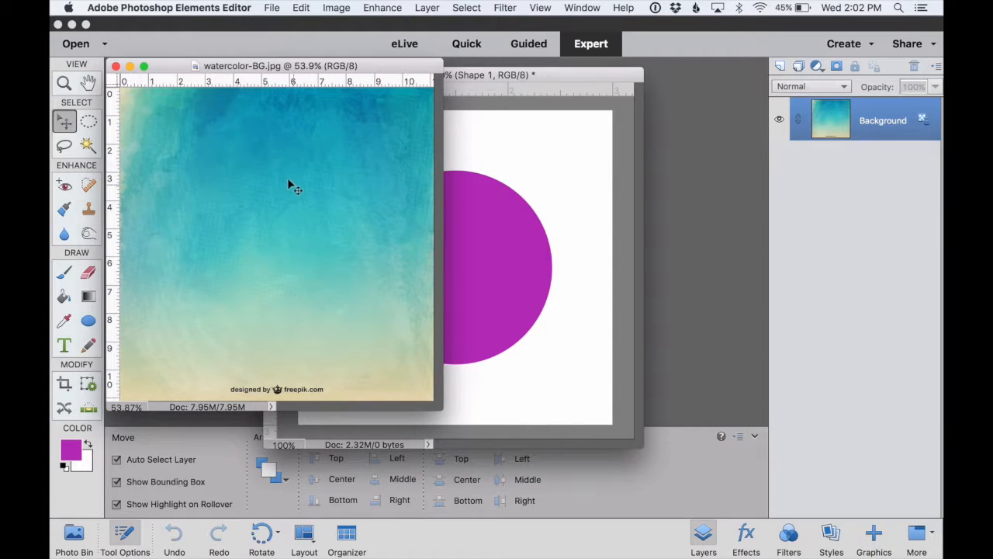
# Copy the watercolor image into the Untitled-1 document as a new layer above the circle
pyautogui.click(477, 213)
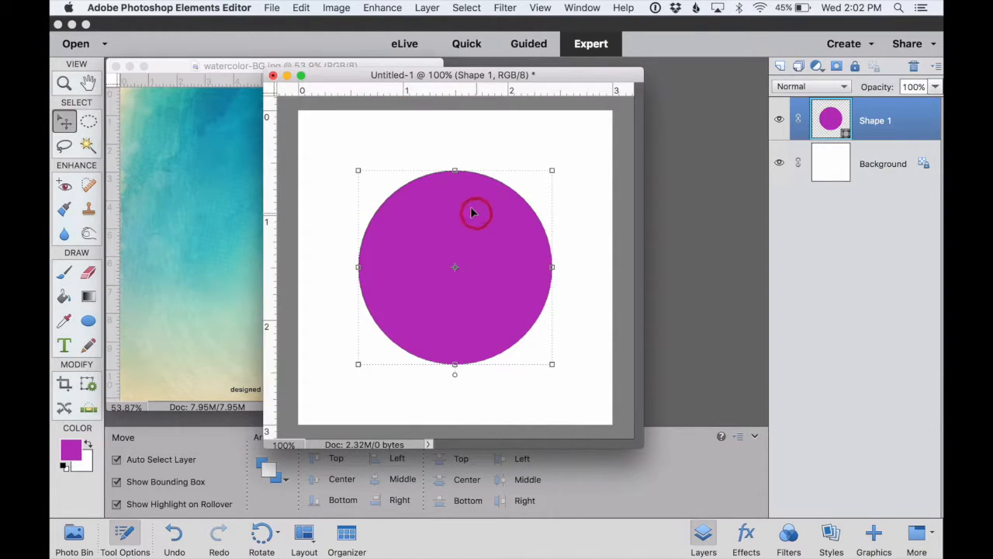
pyautogui.click(240, 172)
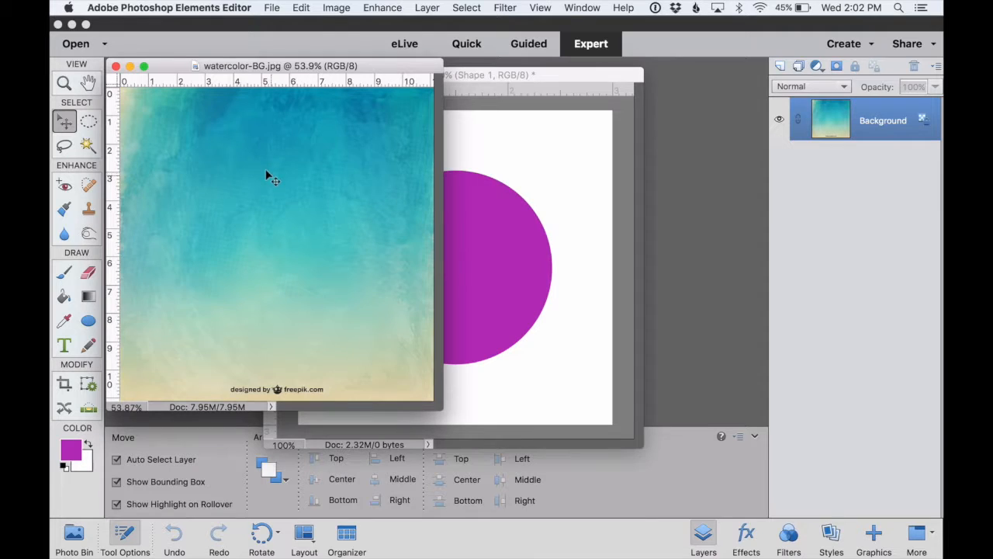
pyautogui.click(477, 250)
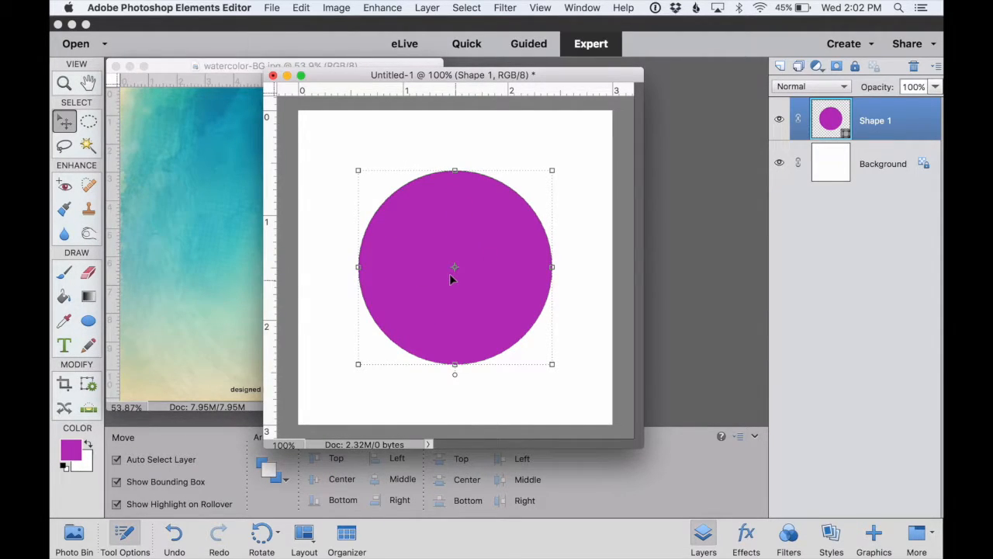
pyautogui.click(214, 165)
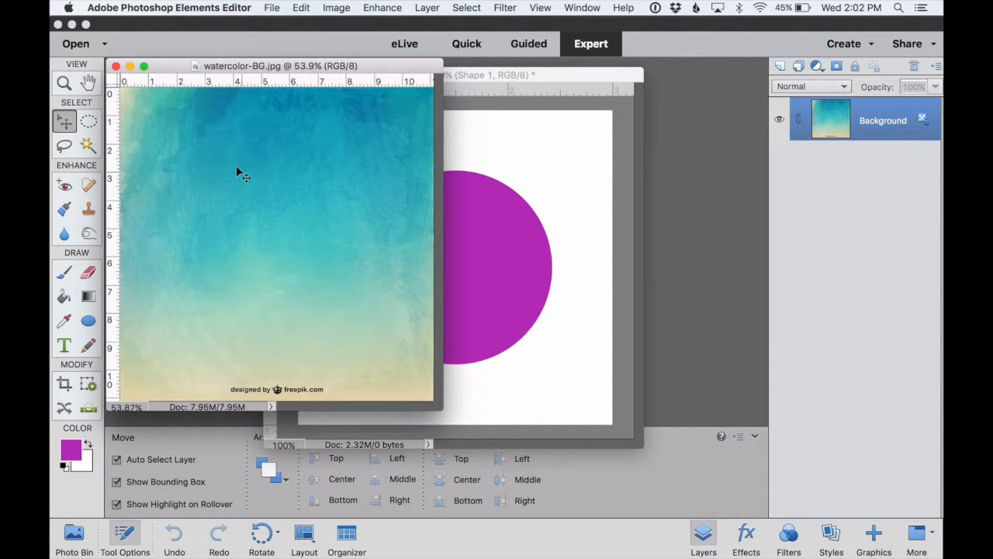
pyautogui.moveTo(236, 165); pyautogui.dragTo(468, 226)
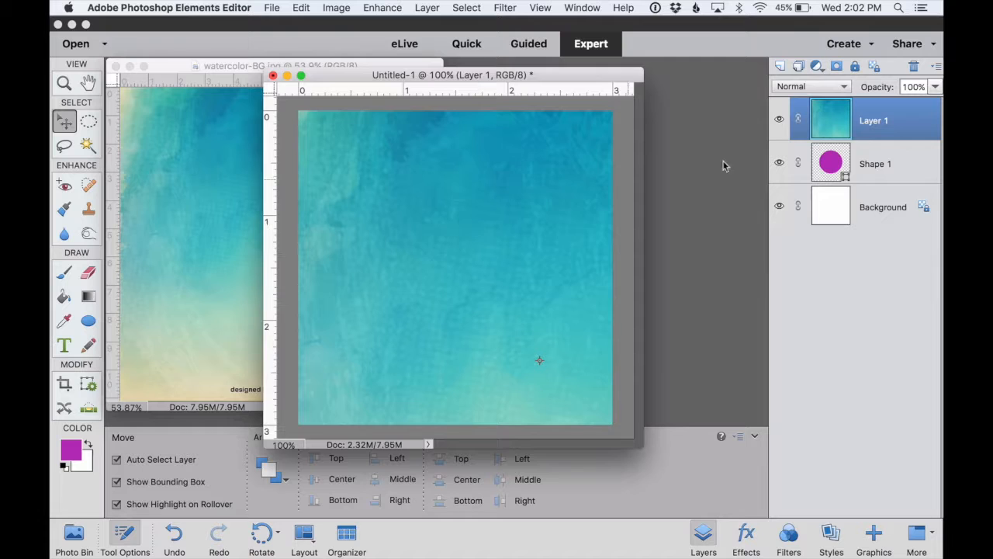
# Clip the watercolor layer to the Shape 1 circle layer beneath it
pyautogui.moveTo(901, 127)
pyautogui.mouseDown()
pyautogui.moveTo(900, 142)
pyautogui.moveTo(900, 129)
pyautogui.mouseUp()
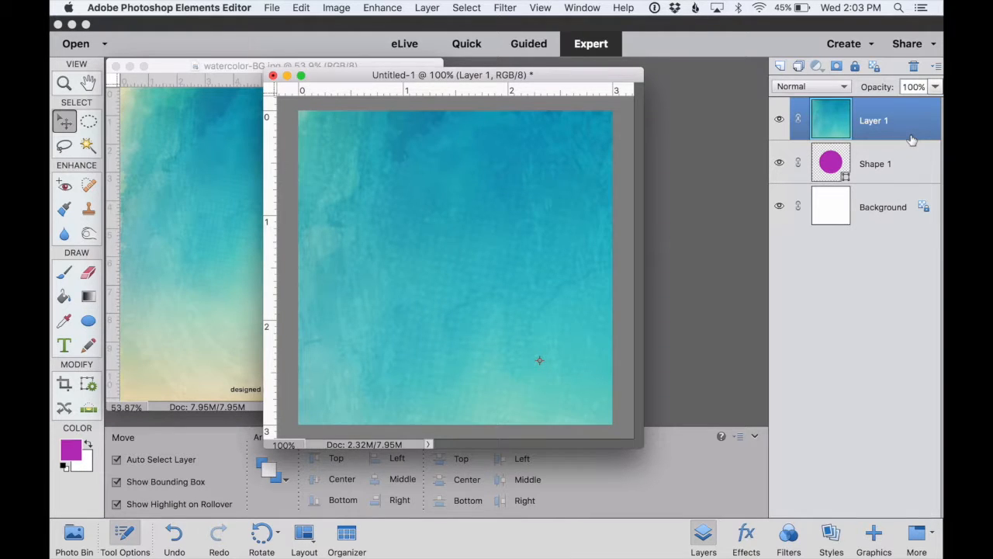
pyautogui.press('alt')
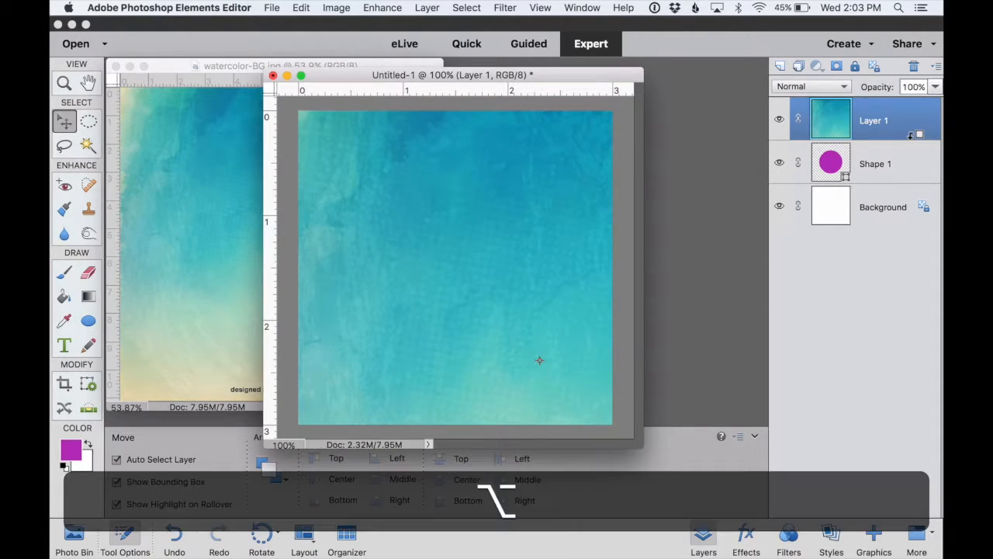
pyautogui.keyDown('alt'); pyautogui.click(913, 136); pyautogui.keyUp('alt')
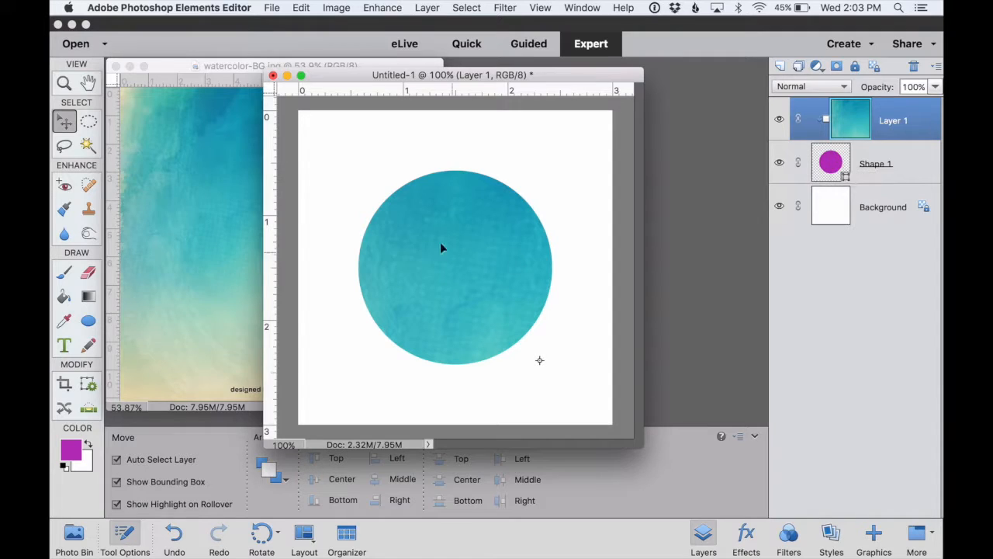
# Reposition the clipped watercolor layer so its textured, lighter upper-left area falls inside the circle
pyautogui.moveTo(419, 225); pyautogui.dragTo(439, 261)
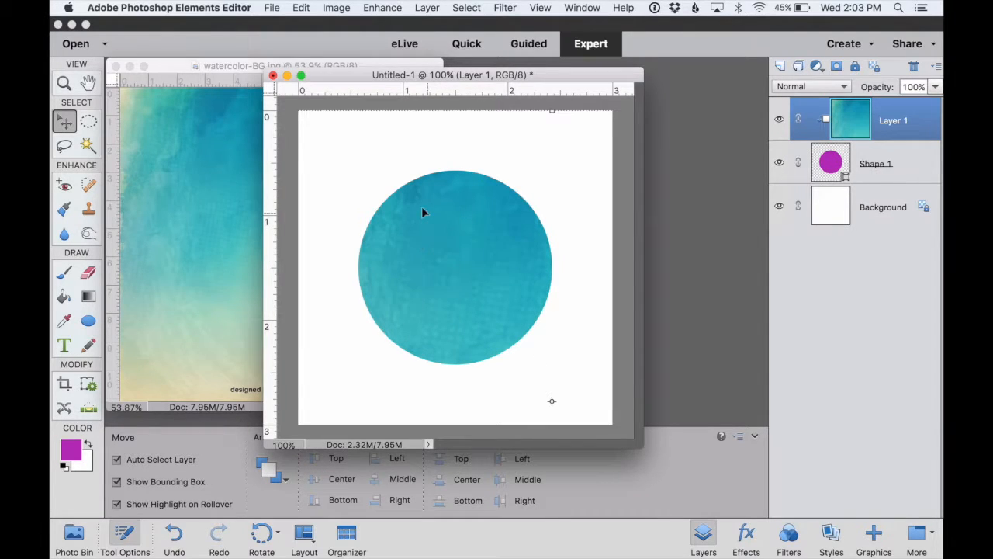
pyautogui.moveTo(421, 207); pyautogui.dragTo(461, 243)
pyautogui.moveTo(401, 220); pyautogui.dragTo(451, 228)
pyautogui.moveTo(399, 256); pyautogui.dragTo(411, 202)
pyautogui.moveTo(404, 244); pyautogui.dragTo(368, 275)
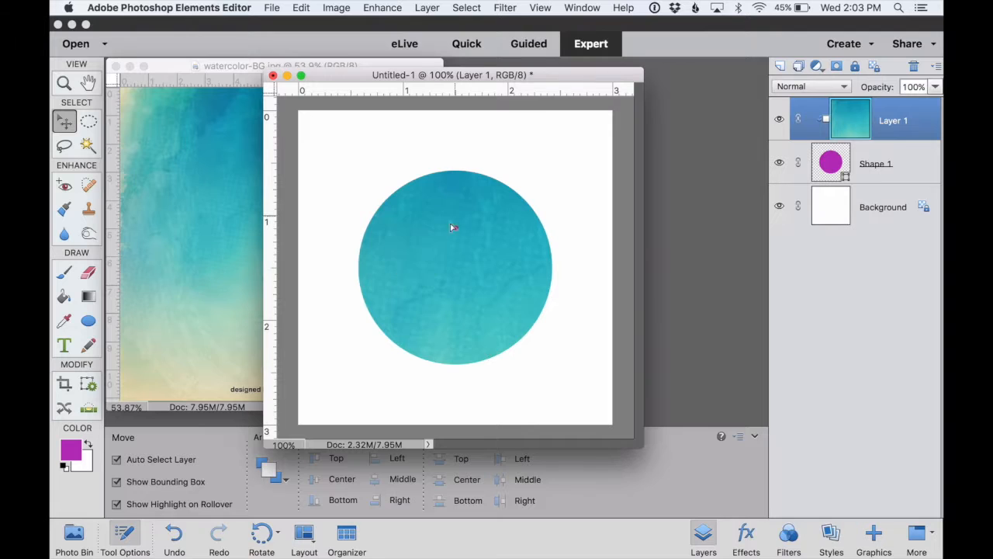
pyautogui.moveTo(452, 219); pyautogui.dragTo(474, 286)
pyautogui.moveTo(444, 224); pyautogui.dragTo(492, 227)
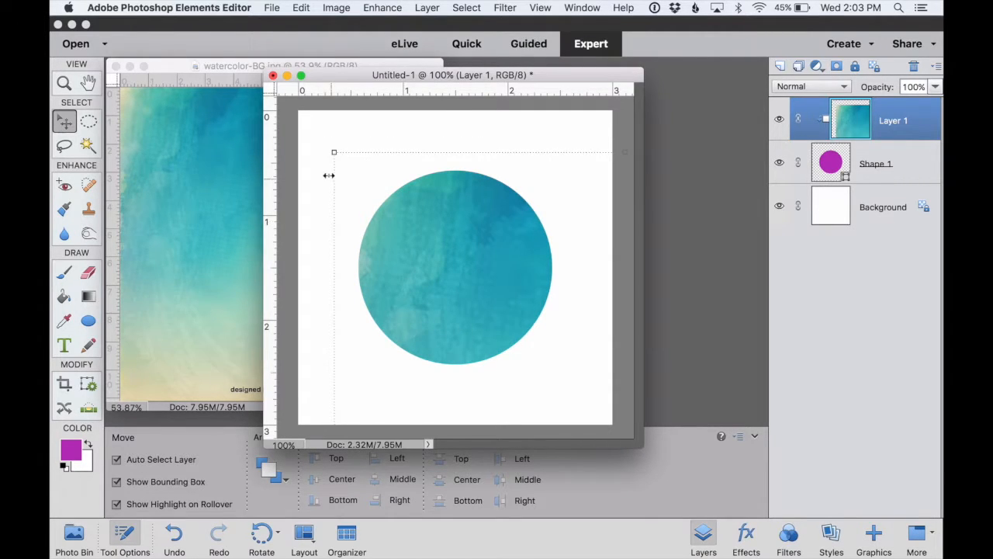
# Scale the clipped watercolor layer proportionally to about 83%, keeping the circle covered, and close the watercolor-BG.jpg image
pyautogui.click(333, 151)
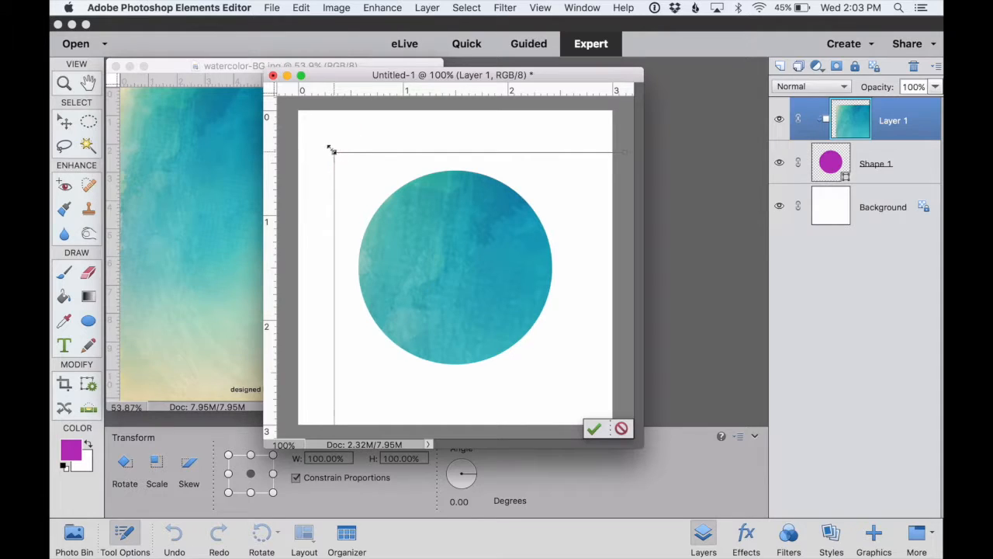
pyautogui.moveTo(332, 151); pyautogui.dragTo(437, 250)
pyautogui.moveTo(479, 281); pyautogui.dragTo(374, 189)
pyautogui.moveTo(440, 272)
pyautogui.mouseDown()
pyautogui.moveTo(450, 257)
pyautogui.moveTo(460, 266)
pyautogui.moveTo(448, 256)
pyautogui.mouseUp()
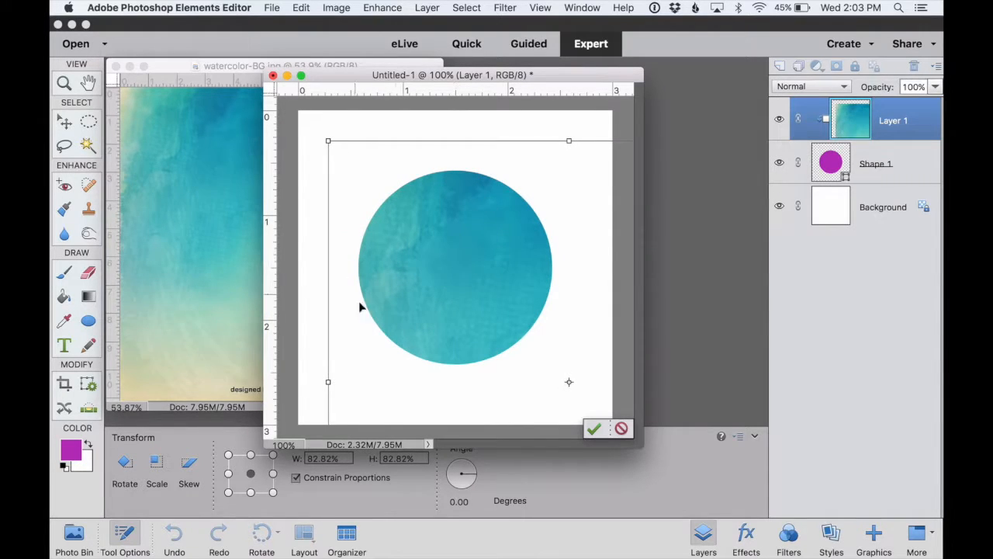
pyautogui.click(595, 429)
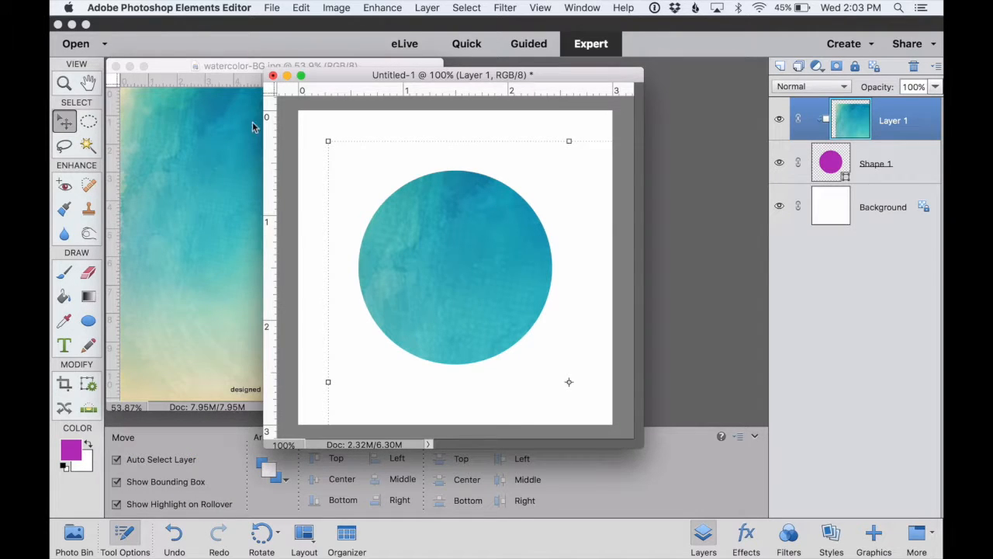
pyautogui.click(117, 67)
pyautogui.click(116, 67)
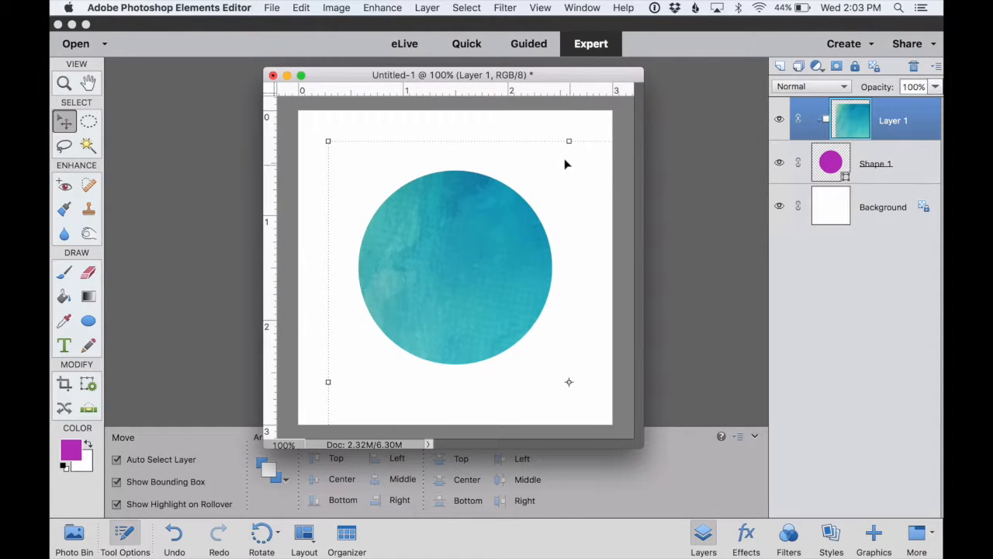
# Recolor the watercolor layer purple using Hue/Saturation with Hue +108, Saturation +1 and Lightness +2
pyautogui.press('super+u')
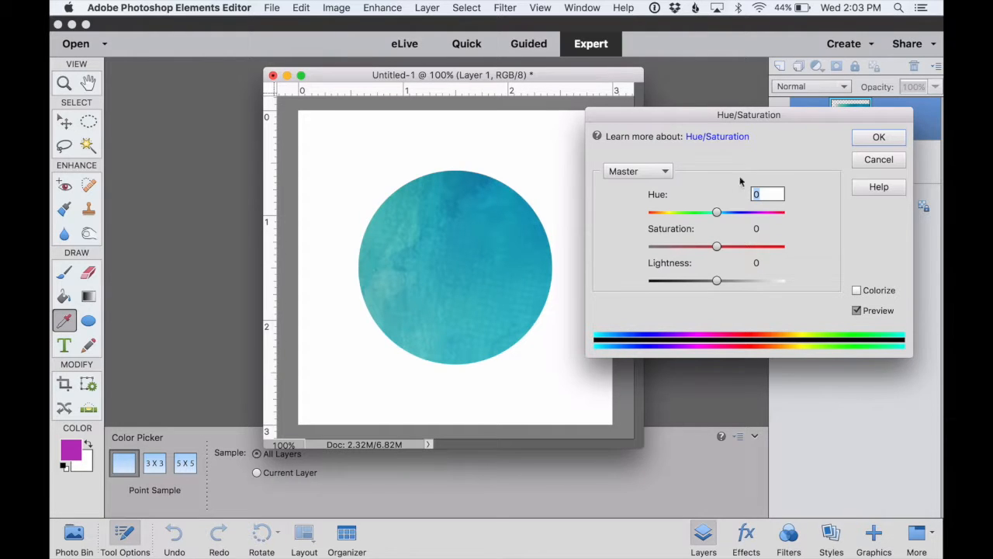
pyautogui.moveTo(717, 245)
pyautogui.mouseDown()
pyautogui.moveTo(751, 246)
pyautogui.moveTo(687, 246)
pyautogui.moveTo(717, 245)
pyautogui.mouseUp()
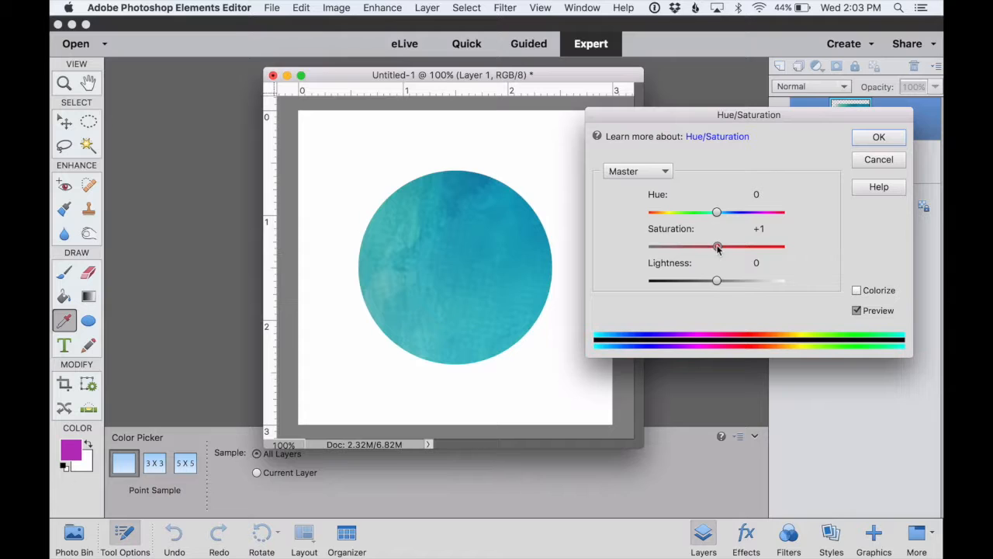
pyautogui.moveTo(716, 280)
pyautogui.mouseDown()
pyautogui.moveTo(696, 281)
pyautogui.moveTo(749, 282)
pyautogui.moveTo(717, 281)
pyautogui.mouseUp()
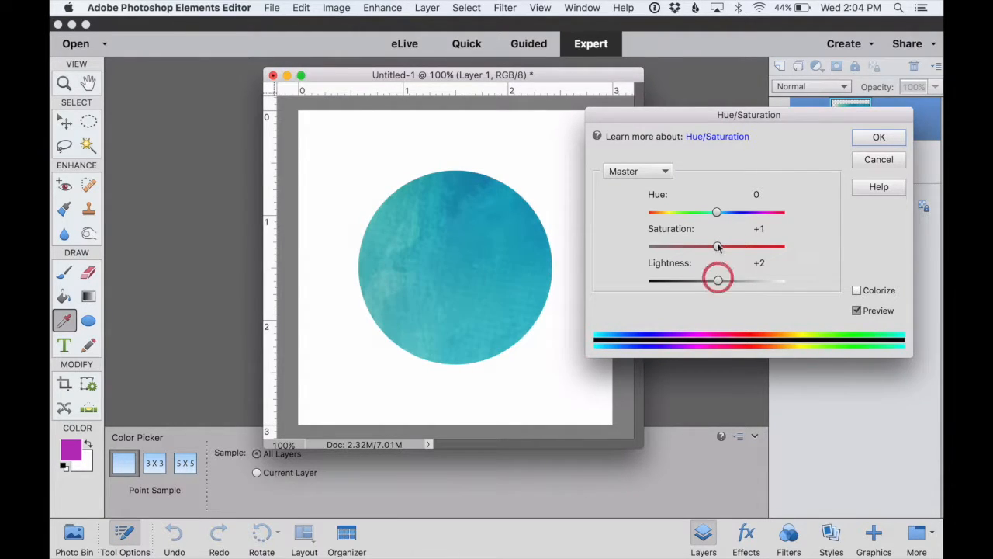
pyautogui.moveTo(716, 212); pyautogui.dragTo(763, 219)
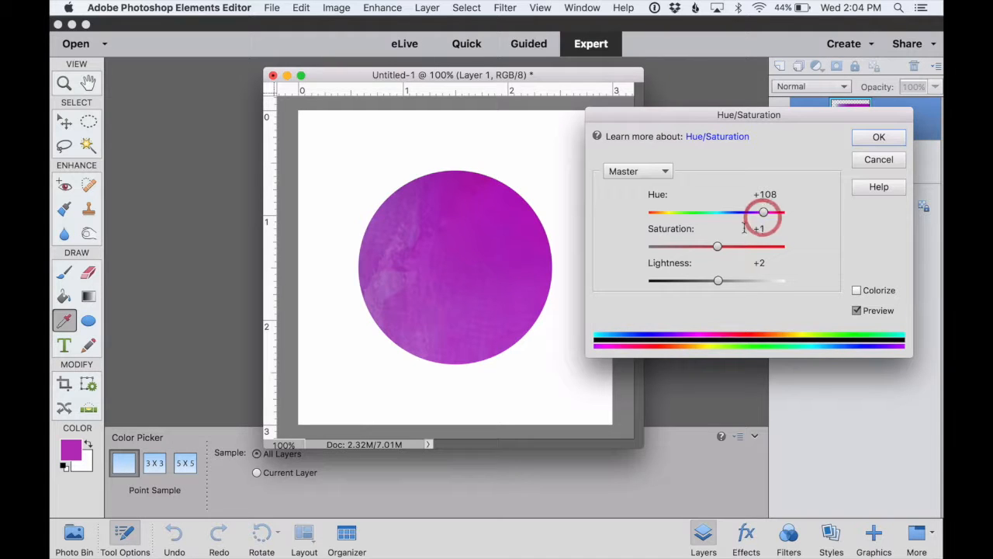
pyautogui.click(875, 140)
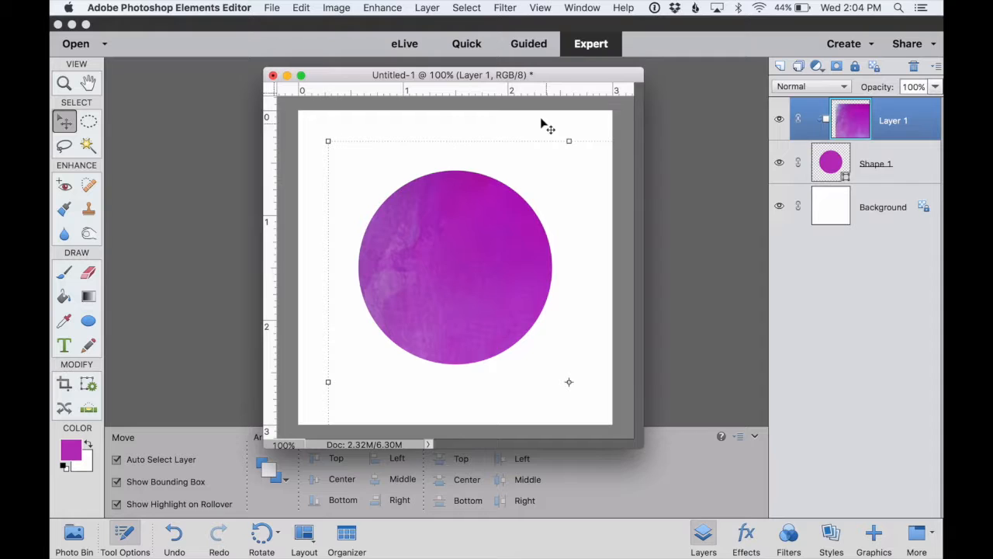
# Set the horizontal type to the Raleway Light font with the near-white color #fefcfe
pyautogui.press('t')
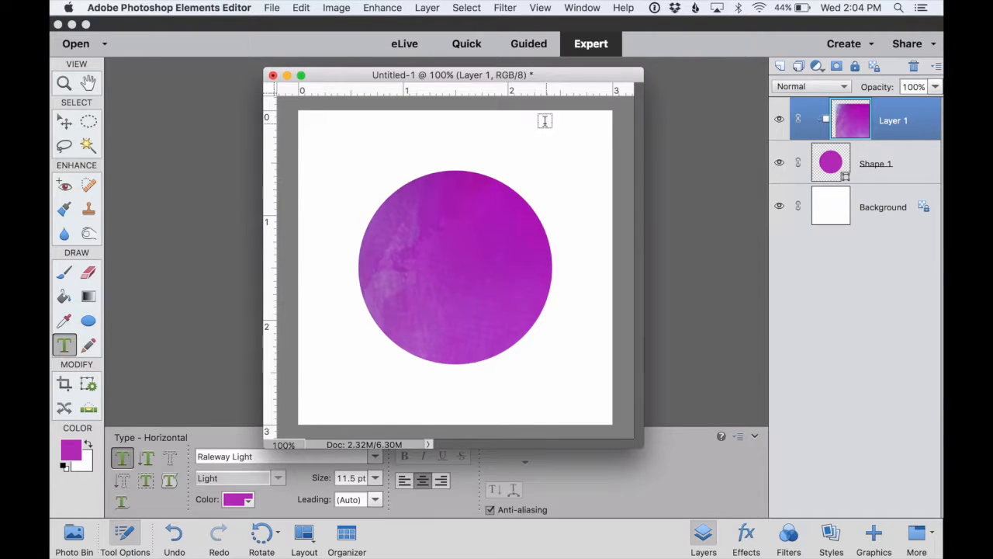
pyautogui.moveTo(607, 78); pyautogui.dragTo(607, 65)
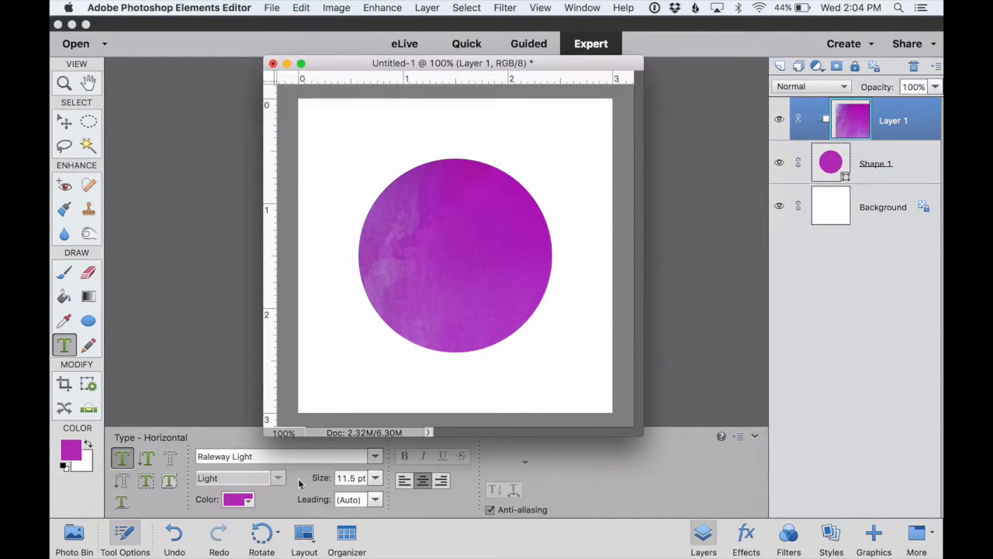
pyautogui.click(376, 457)
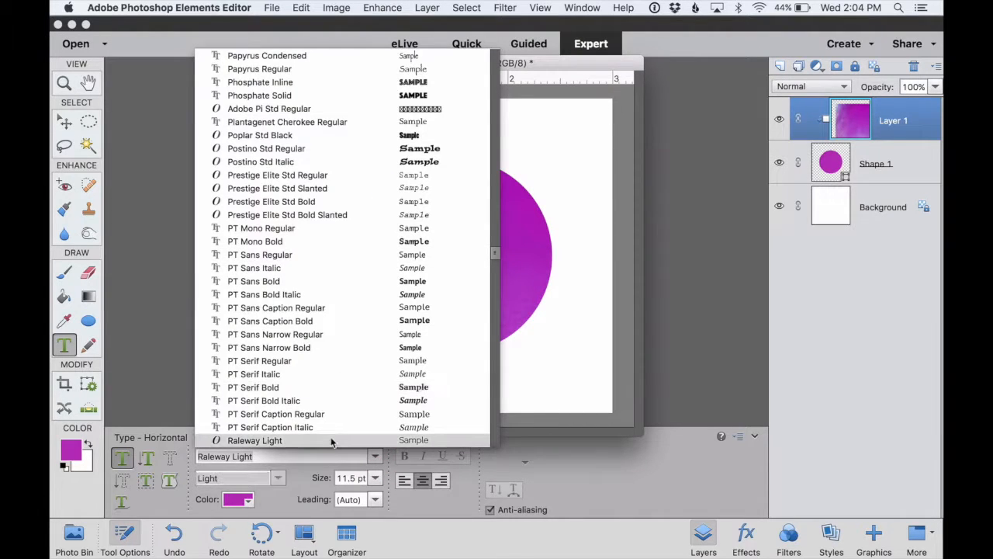
pyautogui.click(331, 441)
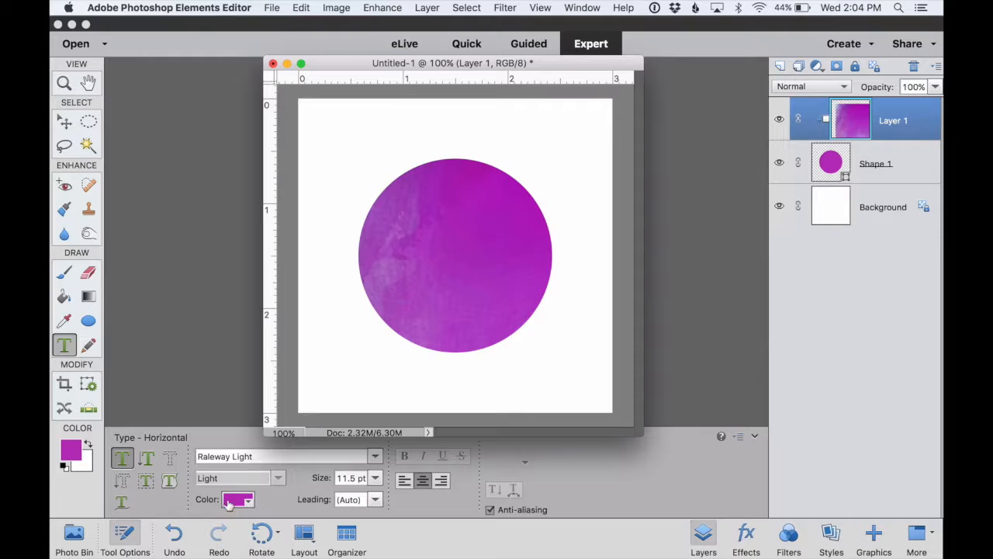
pyautogui.click(233, 500)
pyautogui.click(315, 478)
pyautogui.click(315, 479)
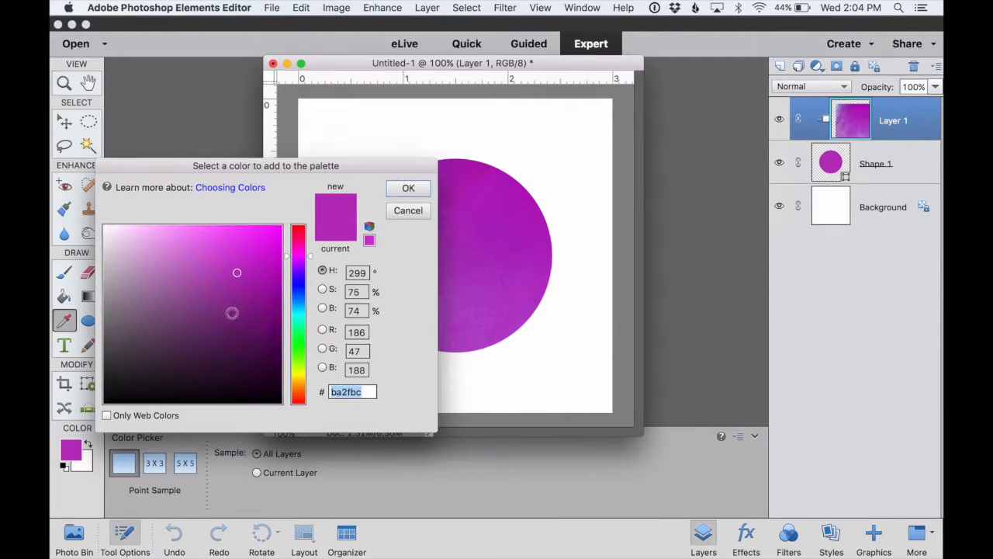
pyautogui.click(101, 224)
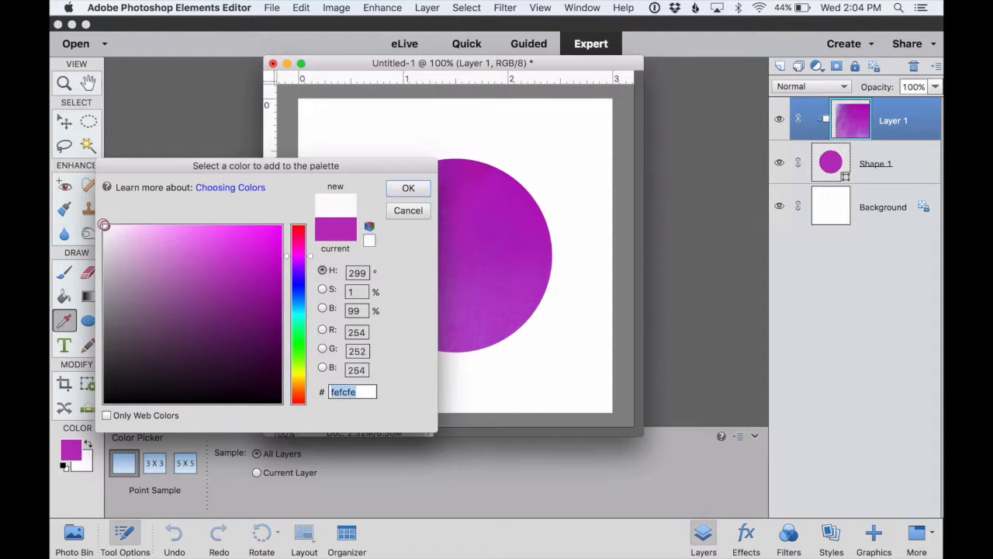
pyautogui.click(410, 188)
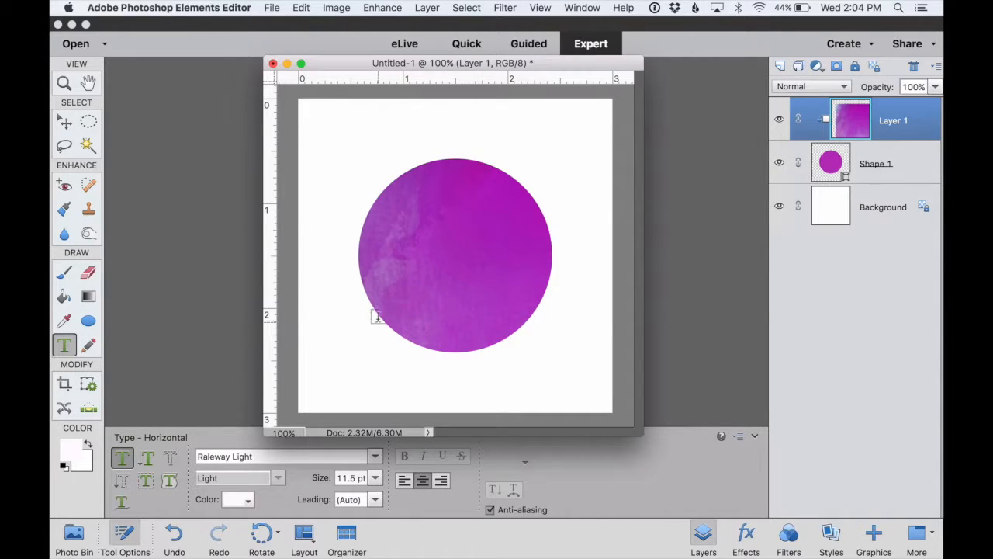
# Add the text "HAPPY" on the upper-left part of the purple circle
pyautogui.click(422, 231)
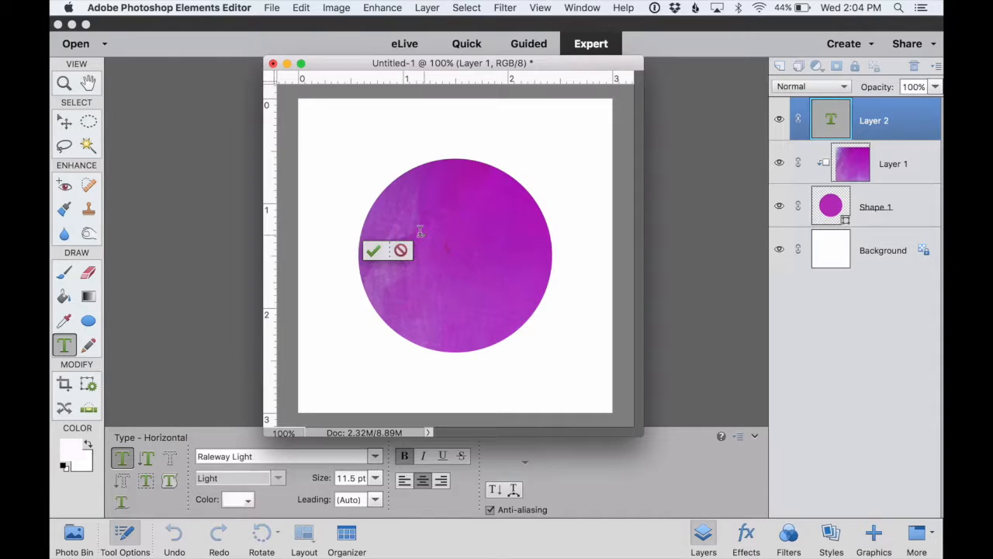
pyautogui.write('HAPPY')
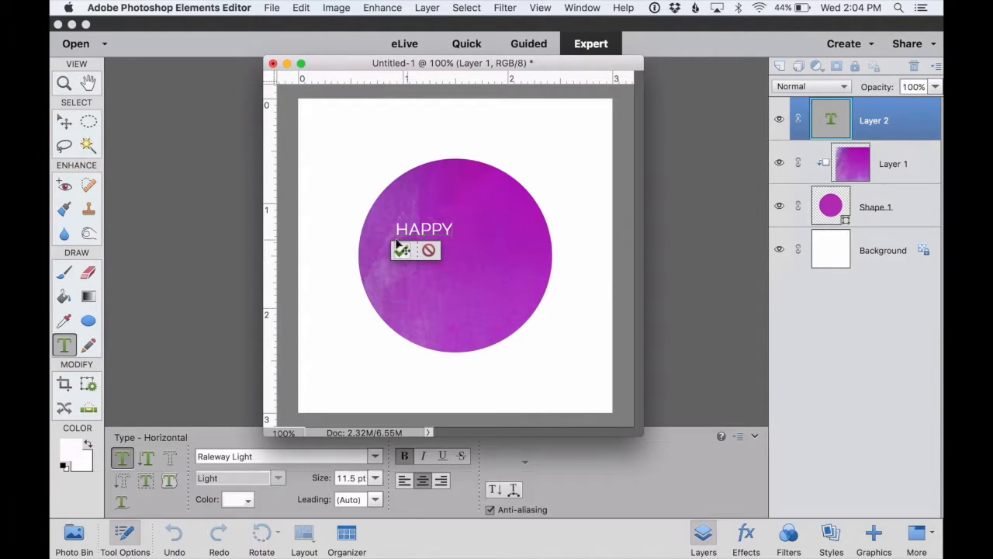
pyautogui.click(400, 250)
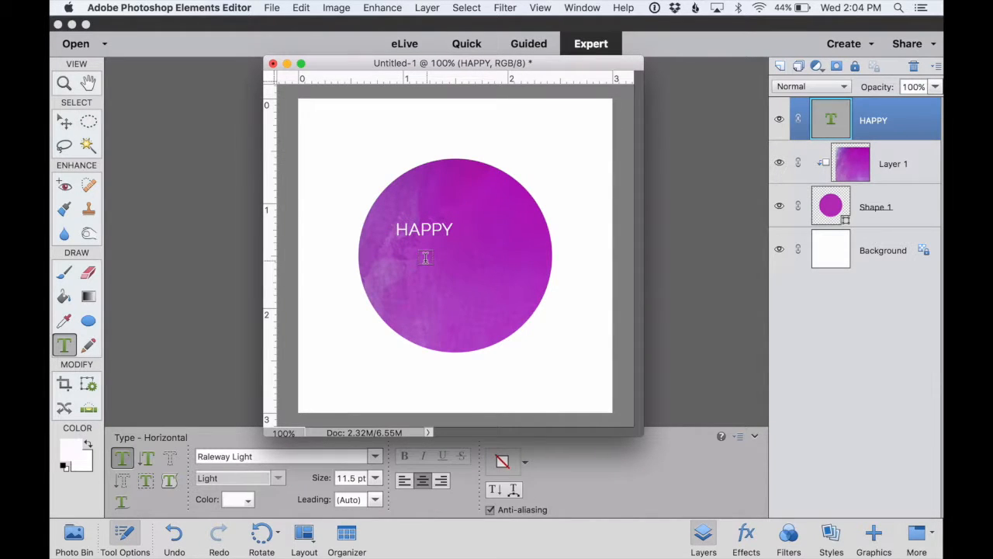
# Add the text "Mother's" on its own line just below "HAPPY" on the purple circle
pyautogui.click(425, 258)
pyautogui.write("Mather's")
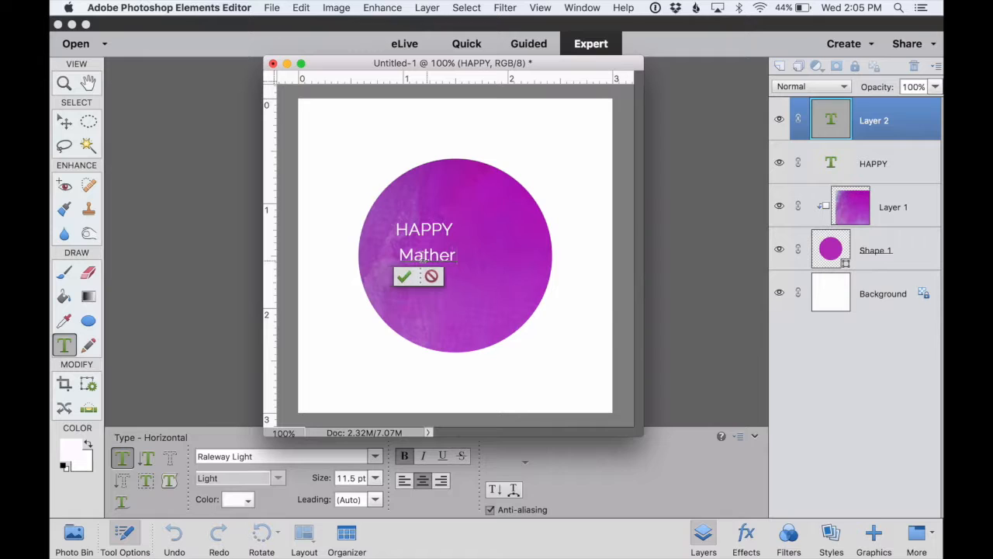
pyautogui.press('BackSpace')
pyautogui.press('BackSpace')
pyautogui.press('BackSpace')
pyautogui.press('BackSpace')
pyautogui.press('BackSpace')
pyautogui.press('BackSpace')
pyautogui.press('BackSpace')
pyautogui.write('ote')
pyautogui.press('BackSpace')
pyautogui.write("her's")
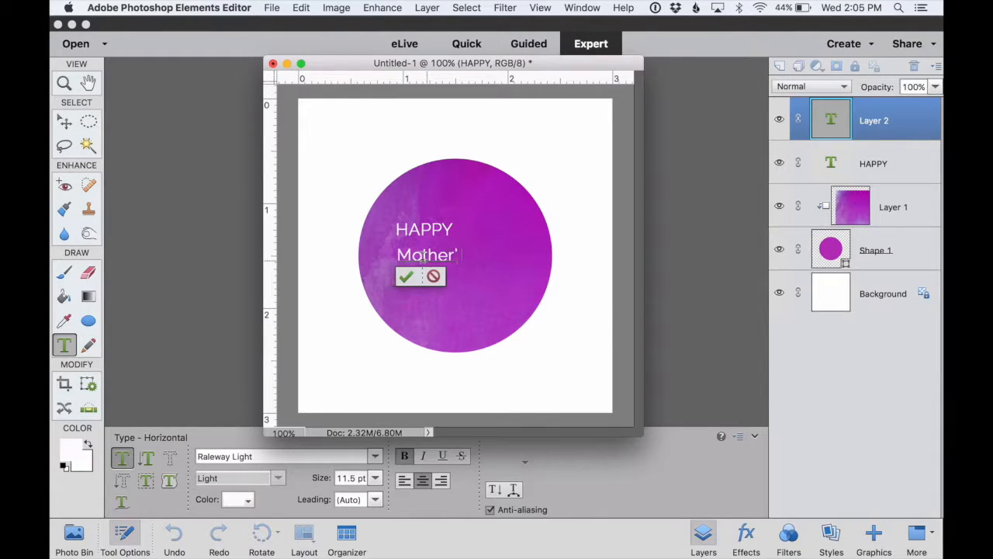
pyautogui.click(411, 275)
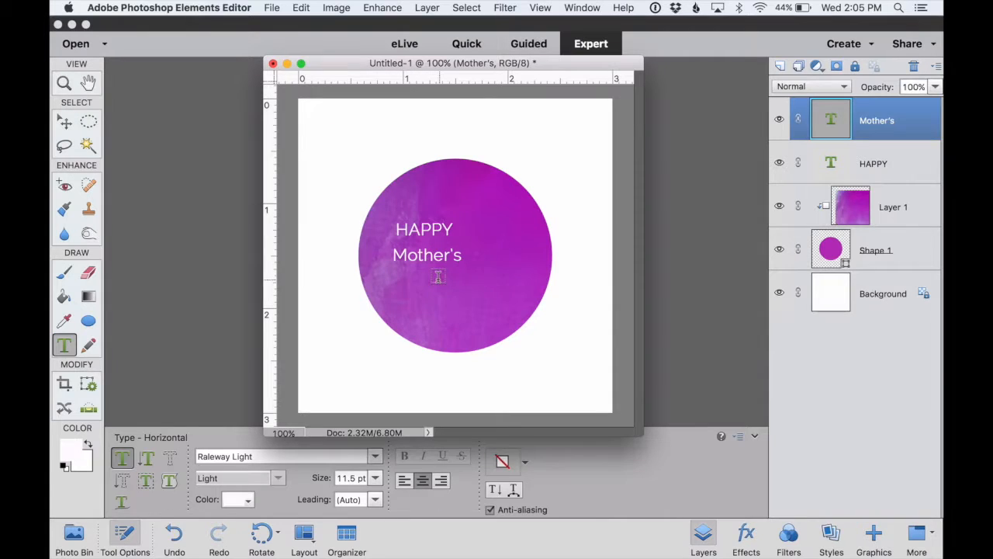
# Add the text "day" as a separate layer just below "Mother's"
pyautogui.click(436, 273)
pyautogui.write('day')
pyautogui.click(403, 296)
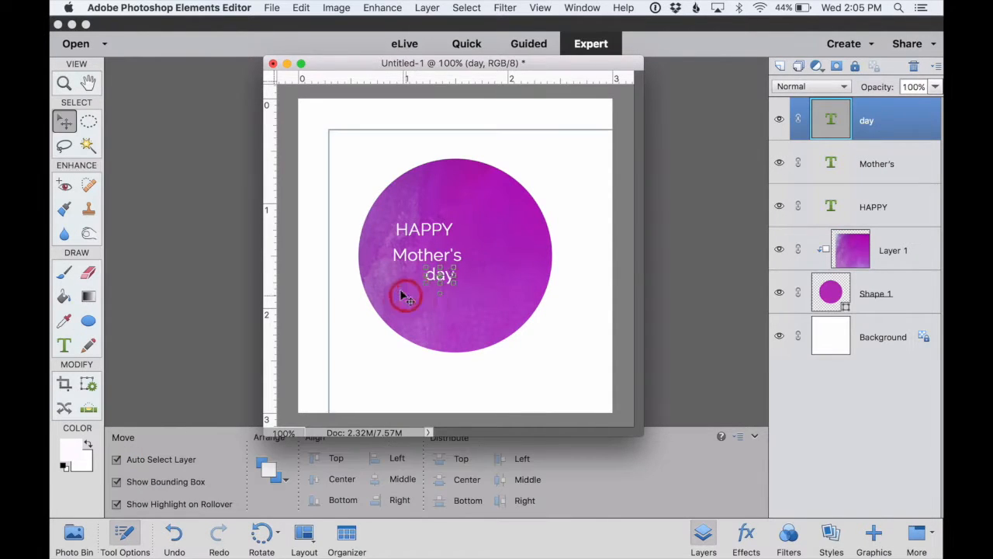
# Scale the "Mother's" text proportionally to about 201% and fit it between "HAPPY" and "day"
pyautogui.click(474, 218)
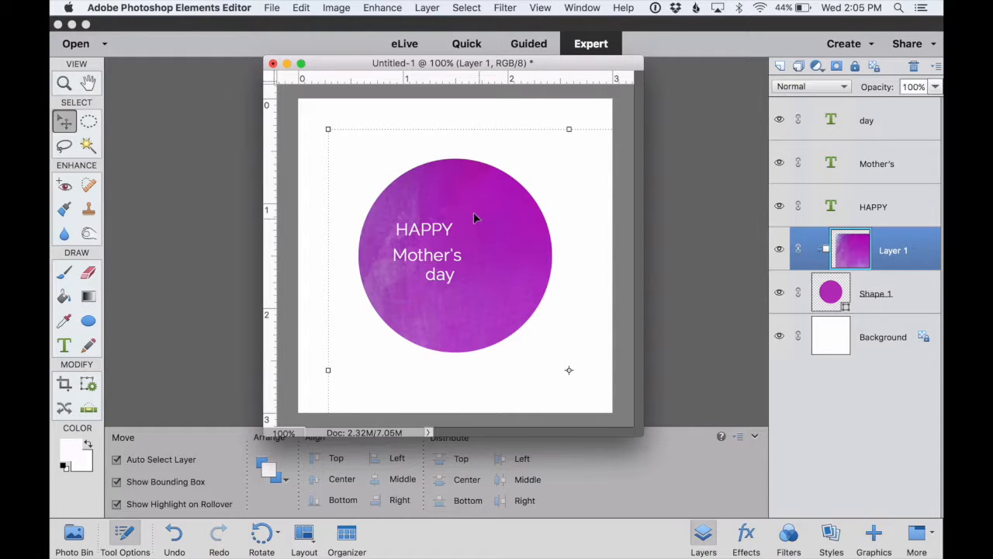
pyautogui.click(445, 230)
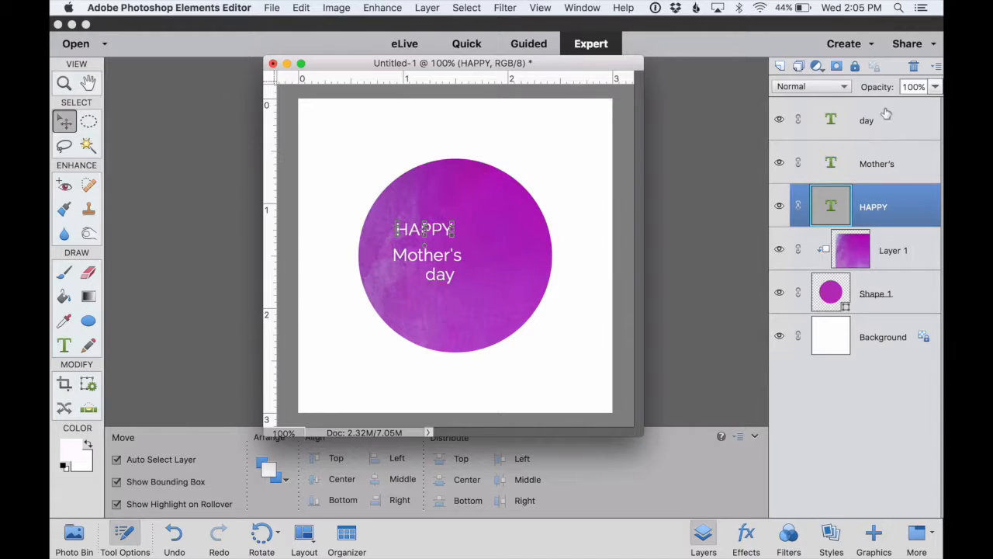
pyautogui.click(439, 258)
pyautogui.moveTo(461, 264); pyautogui.dragTo(499, 244)
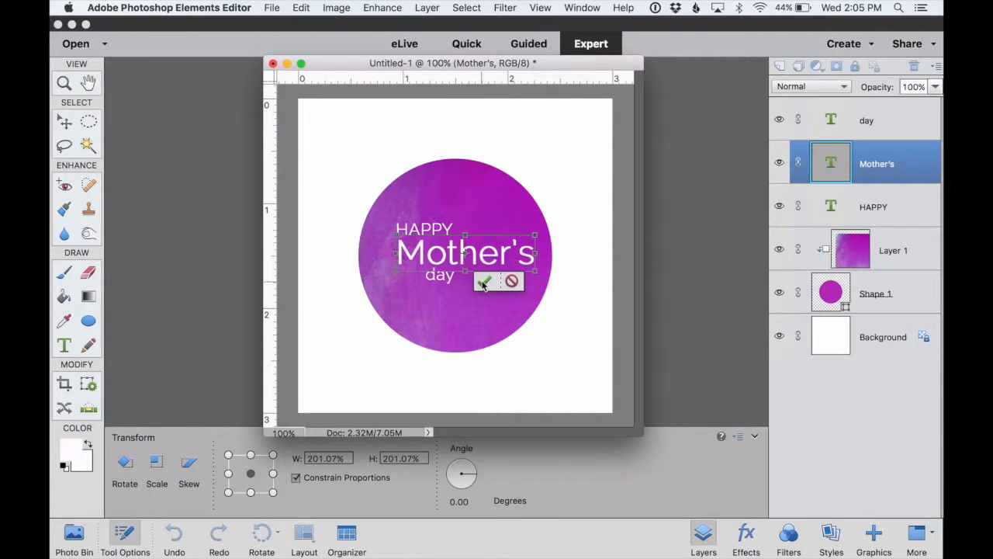
pyautogui.click(485, 284)
# Change the font of the "Mother's" text to bhatoshine Regular
pyautogui.click(483, 197)
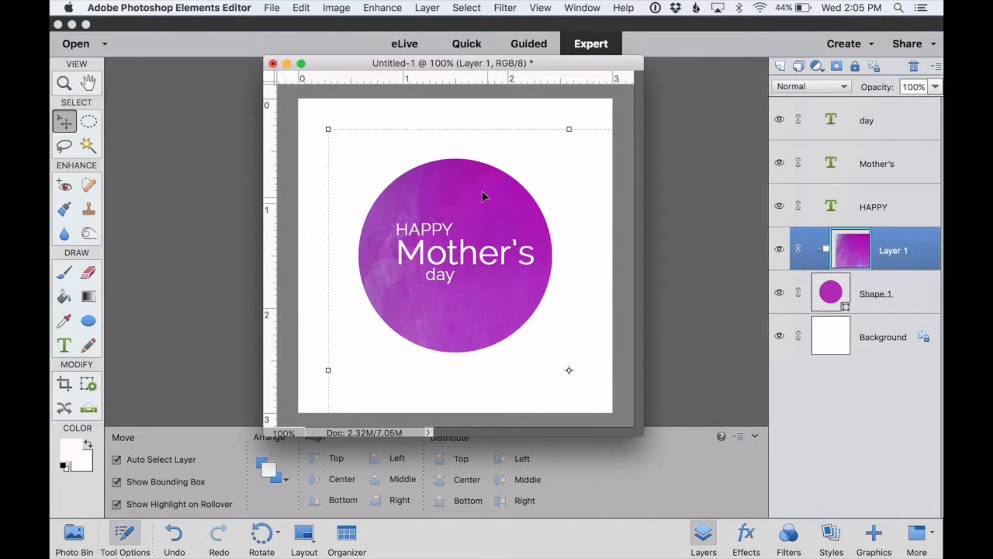
pyautogui.press('t')
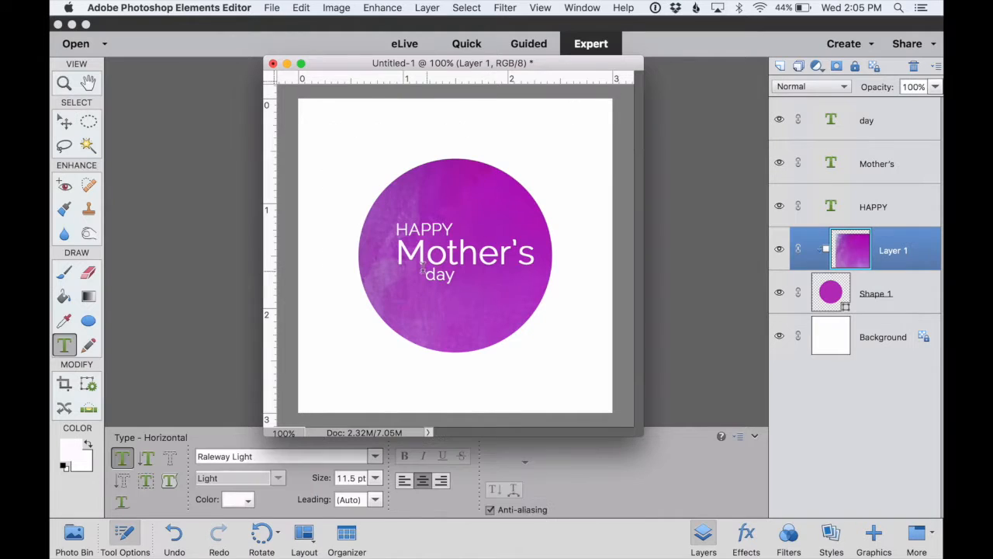
pyautogui.click(395, 250)
pyautogui.moveTo(407, 246); pyautogui.dragTo(537, 250)
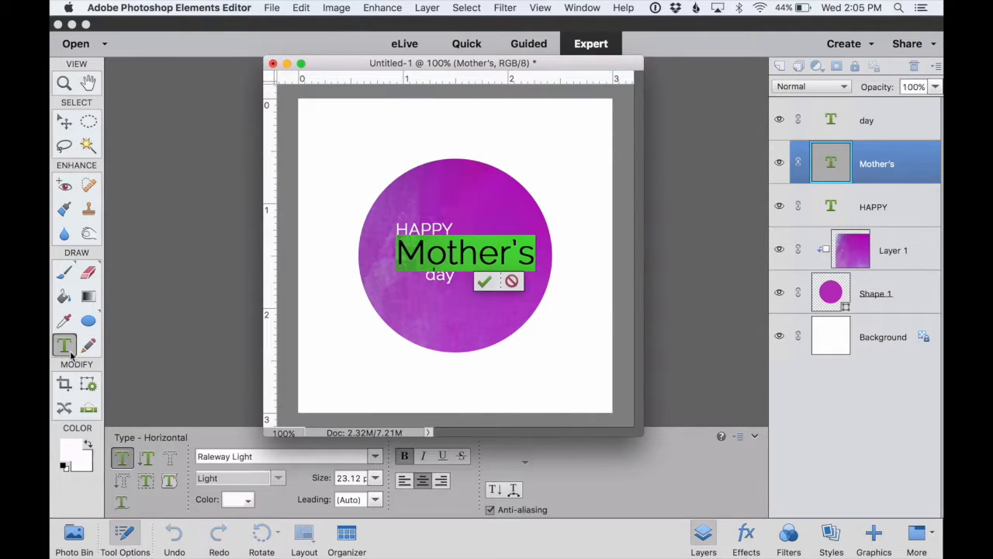
pyautogui.click(261, 456)
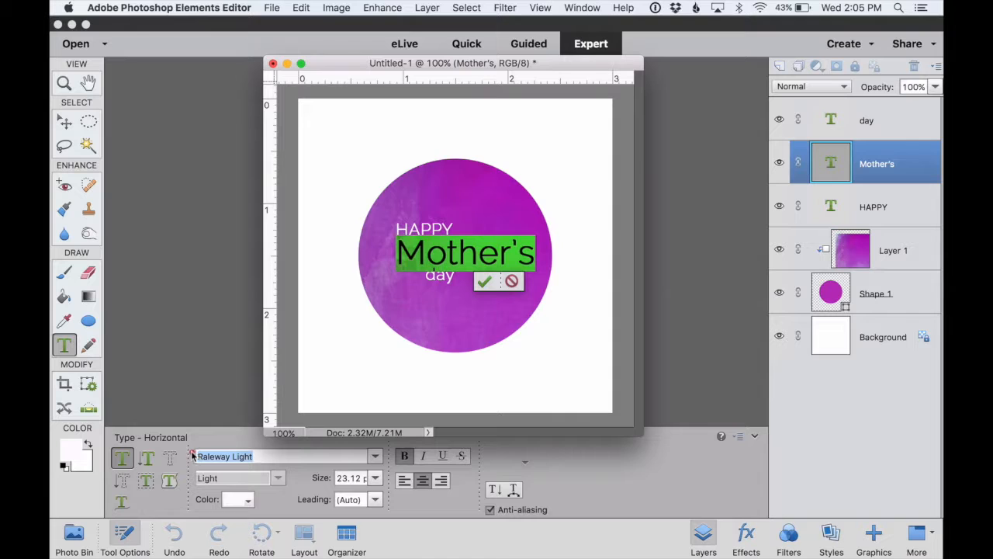
pyautogui.write('bh')
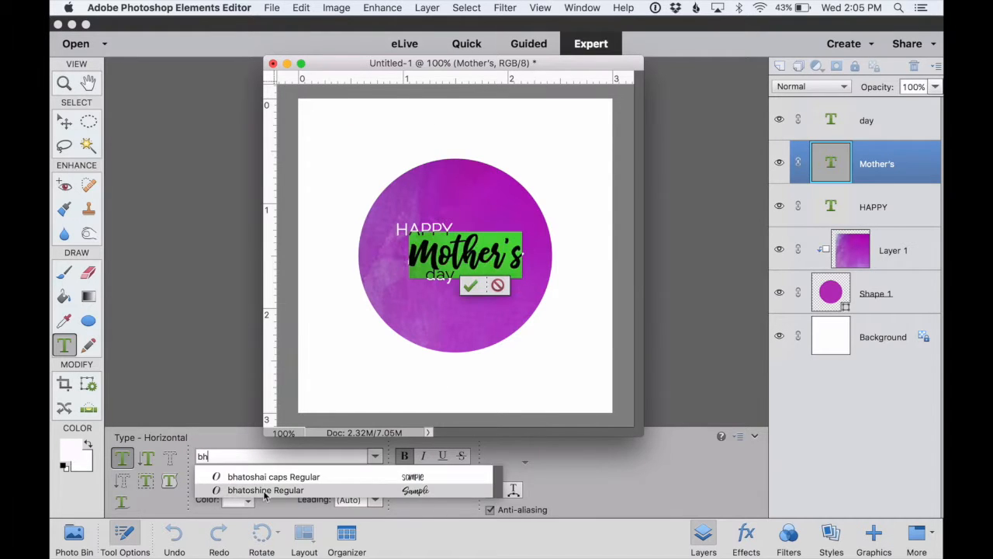
pyautogui.click(265, 490)
pyautogui.click(472, 290)
# Enlarge the "Mother's" text proportionally so it spans from the start of "HAPPY" to the circle's right edge
pyautogui.press('v')
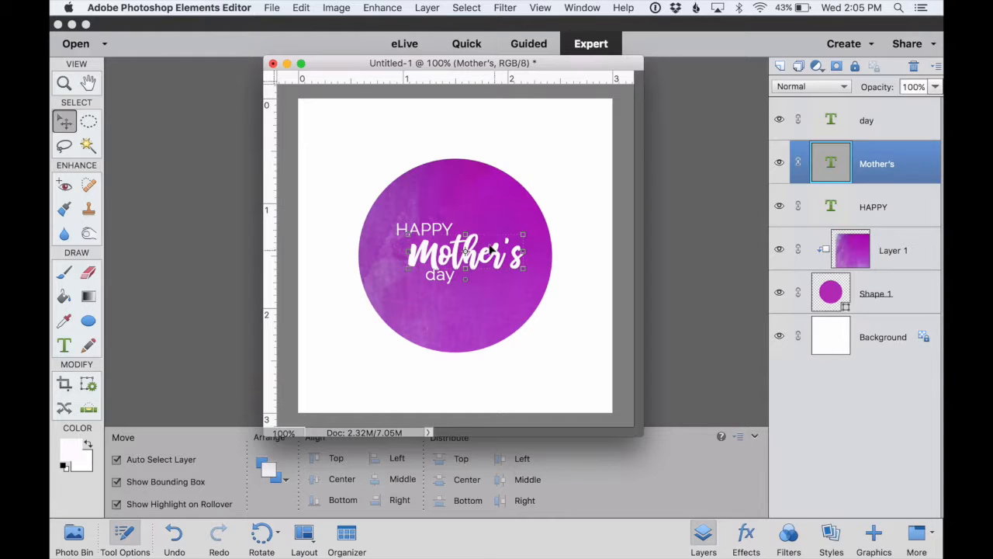
pyautogui.moveTo(489, 273); pyautogui.dragTo(541, 220)
pyautogui.moveTo(532, 224); pyautogui.dragTo(551, 217)
pyautogui.click(498, 284)
# Change the font of the "day" text to bhatoshine Regular
pyautogui.press('t')
pyautogui.moveTo(426, 274); pyautogui.dragTo(456, 275)
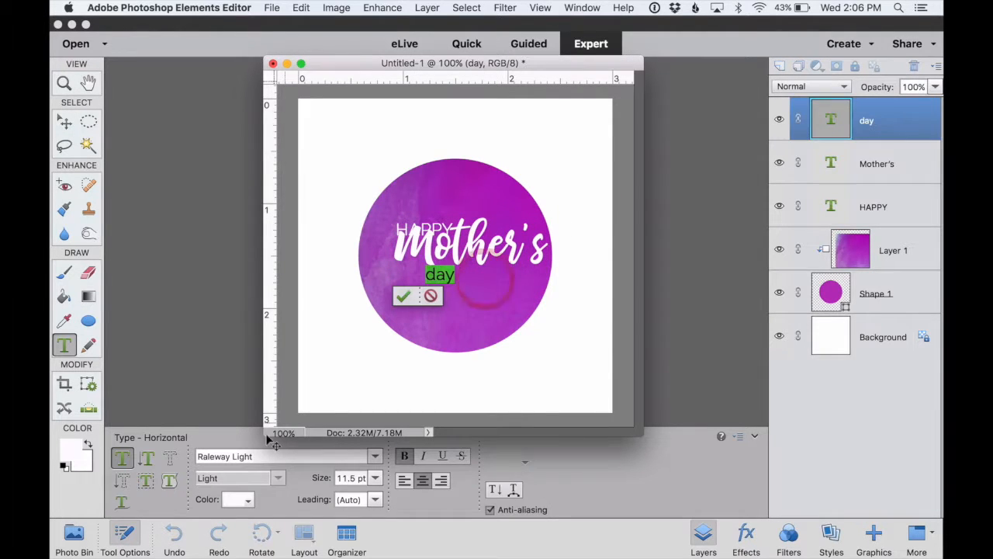
pyautogui.write('bh')
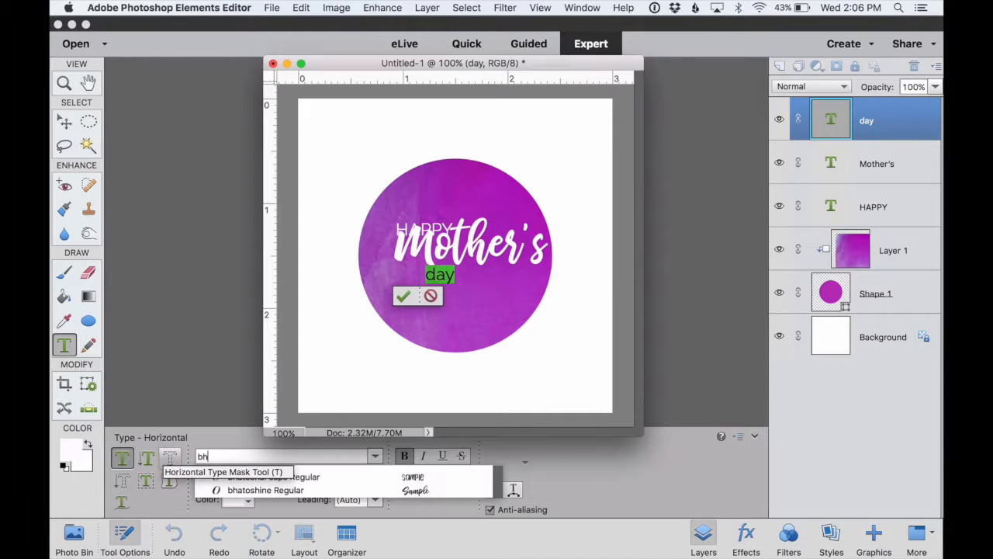
pyautogui.click(287, 490)
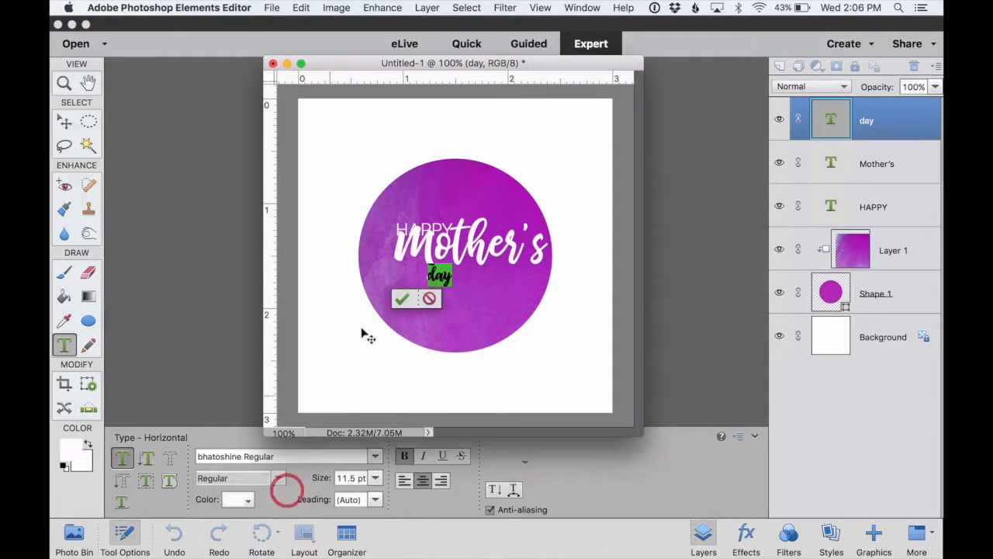
pyautogui.click(400, 298)
# Enlarge the "day" text proportionally and center it directly beneath "Mother's"
pyautogui.press('v')
pyautogui.moveTo(452, 285); pyautogui.dragTo(473, 292)
pyautogui.click(453, 344)
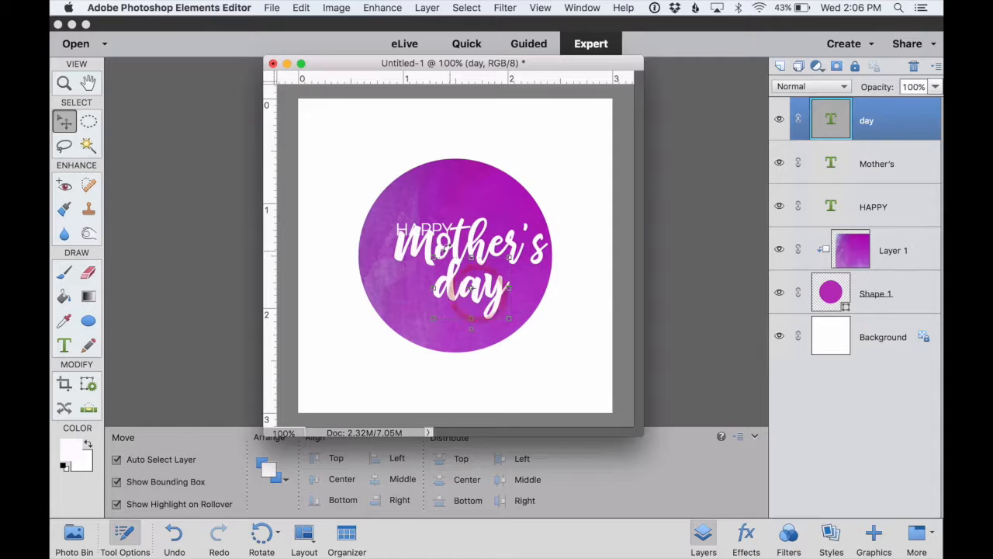
# Scale the "HAPPY" text proportionally to about 140% and place it above "Mother's"
pyautogui.click(408, 234)
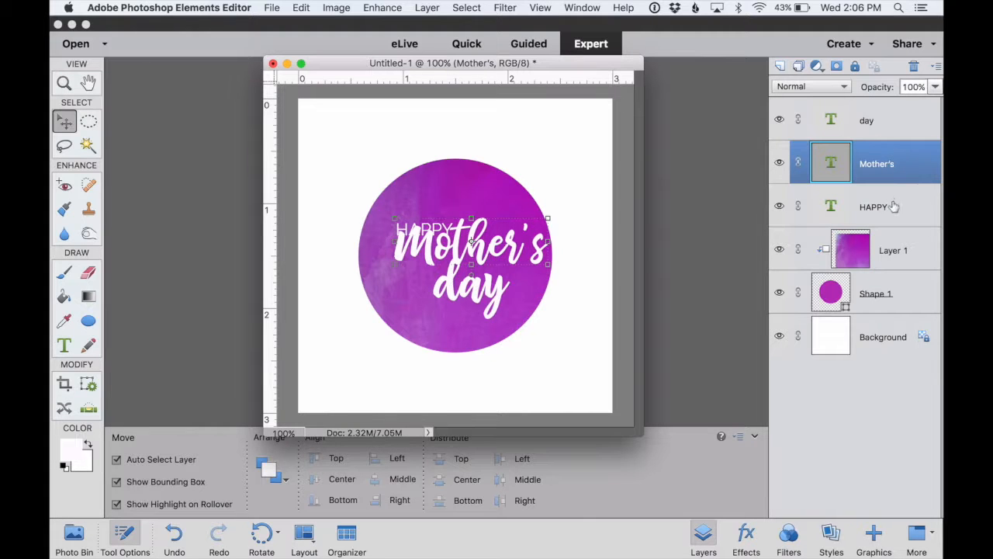
pyautogui.click(392, 236)
pyautogui.doubleClick(425, 225)
pyautogui.click(497, 287)
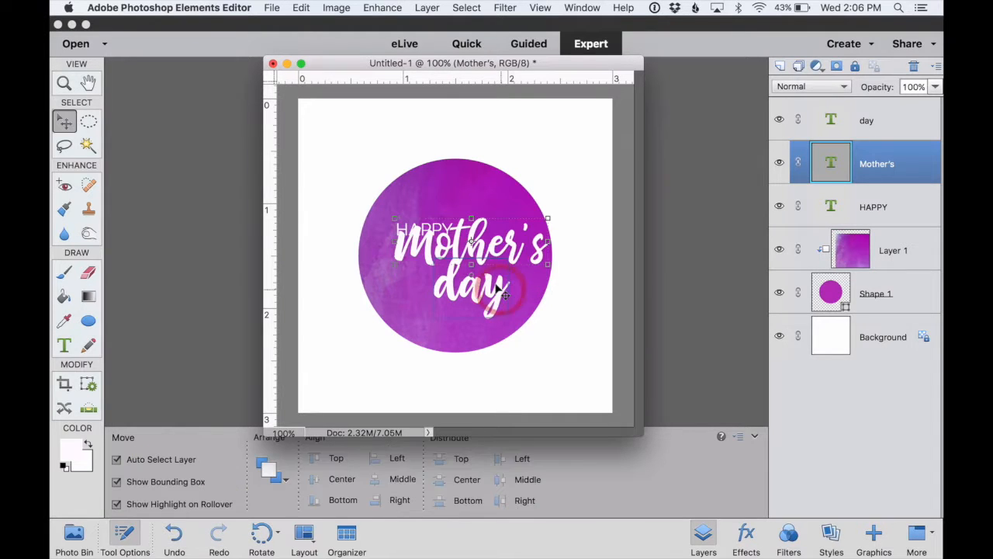
pyautogui.click(908, 202)
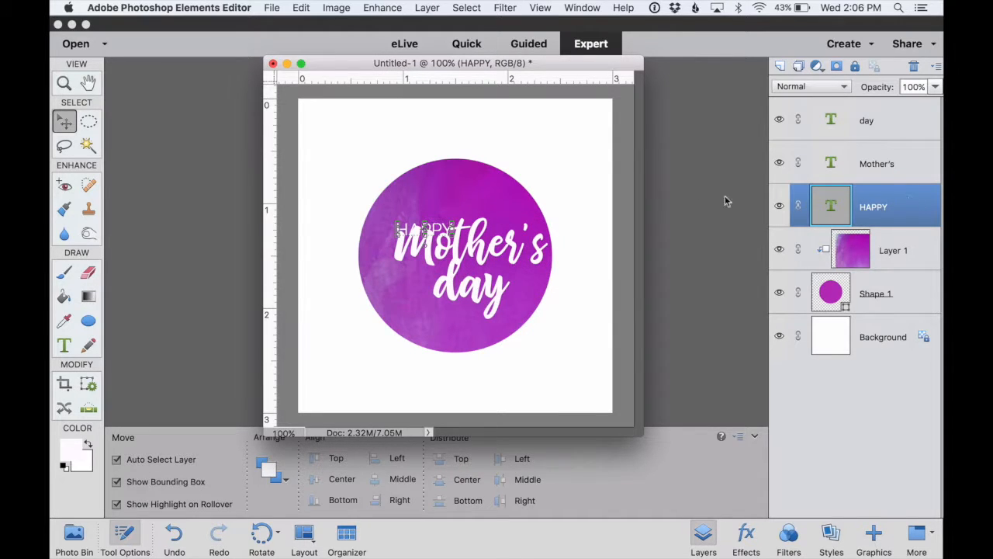
pyautogui.moveTo(494, 199); pyautogui.dragTo(470, 196)
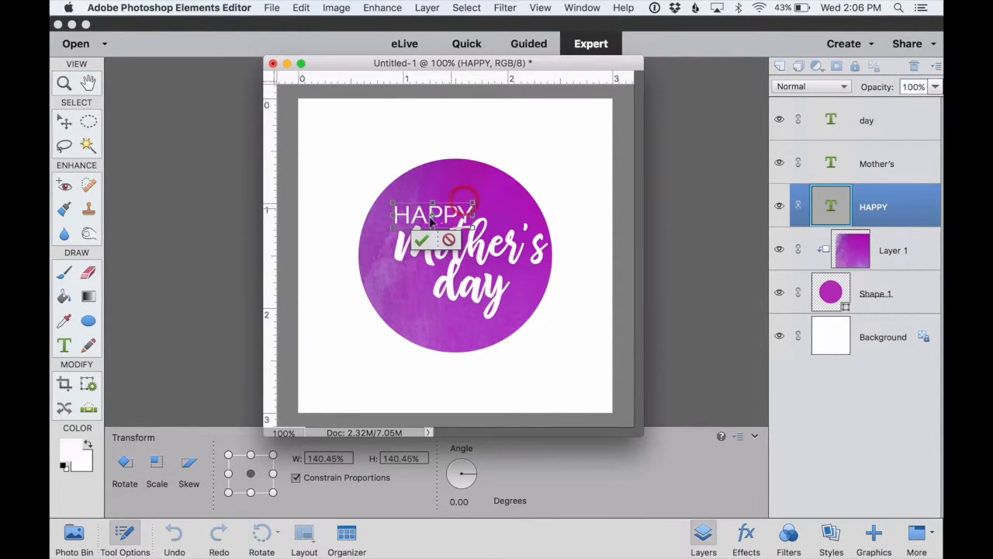
pyautogui.click(421, 240)
# Shift "Mother's" left to center it in the circle and nudge "day" slightly down and right beneath it
pyautogui.moveTo(441, 254); pyautogui.dragTo(423, 259)
pyautogui.moveTo(472, 284); pyautogui.dragTo(477, 292)
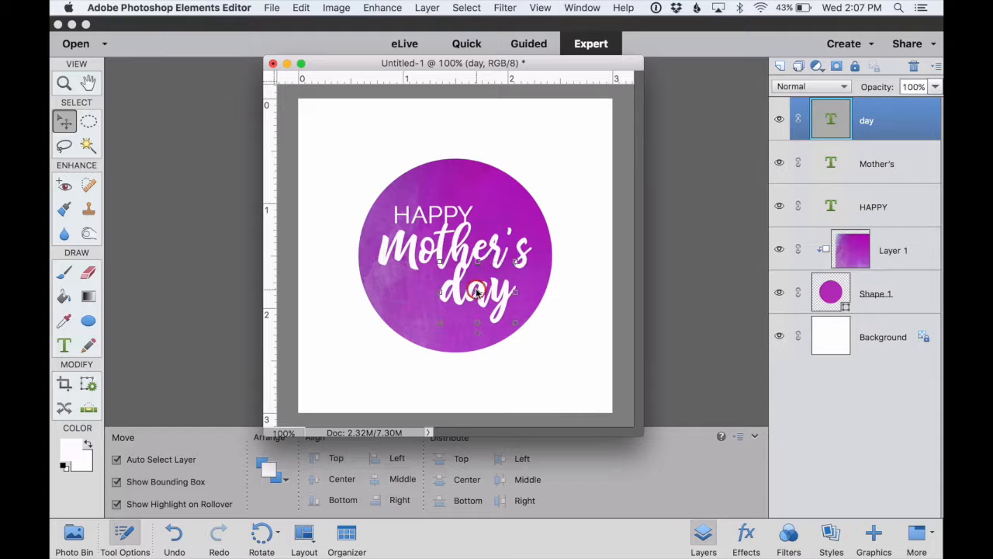
pyautogui.click(556, 136)
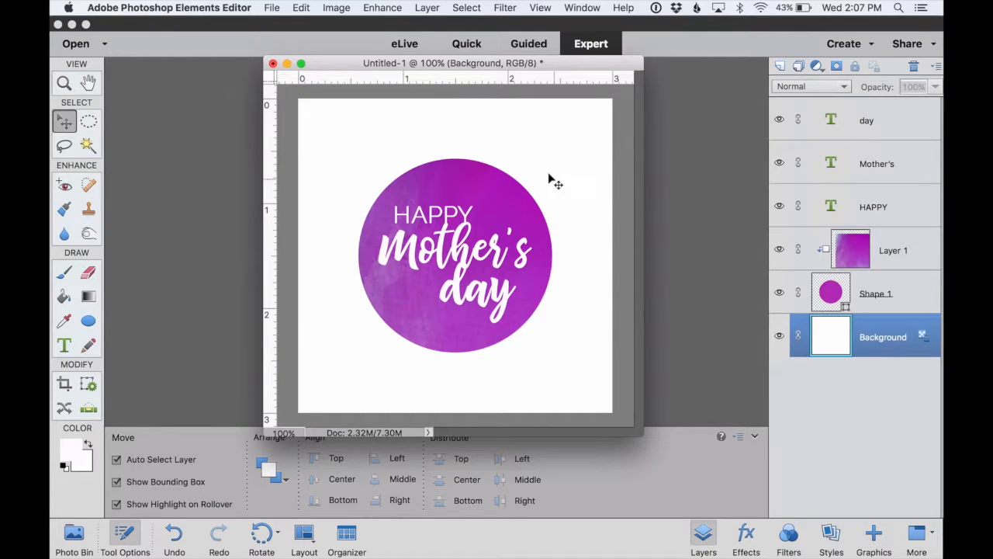
# Draw a circular Text on Shape ellipse path about 2 inches wide and start text on its upper-left edge
pyautogui.press('t')
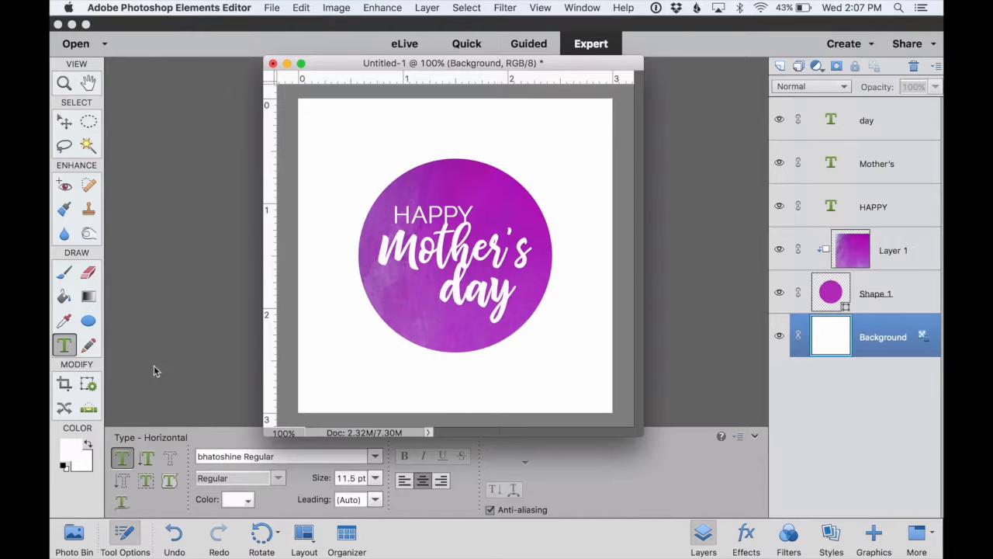
pyautogui.click(170, 480)
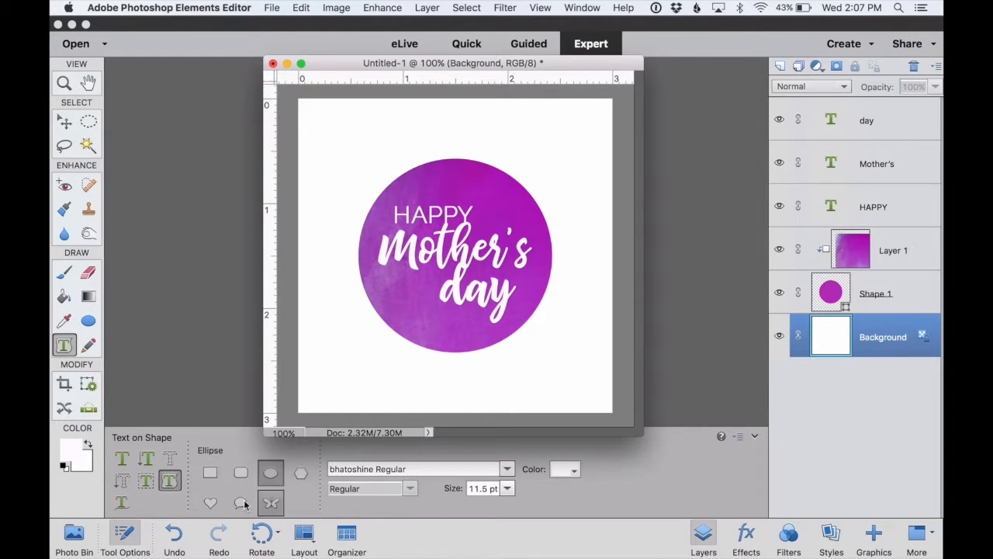
pyautogui.click(277, 475)
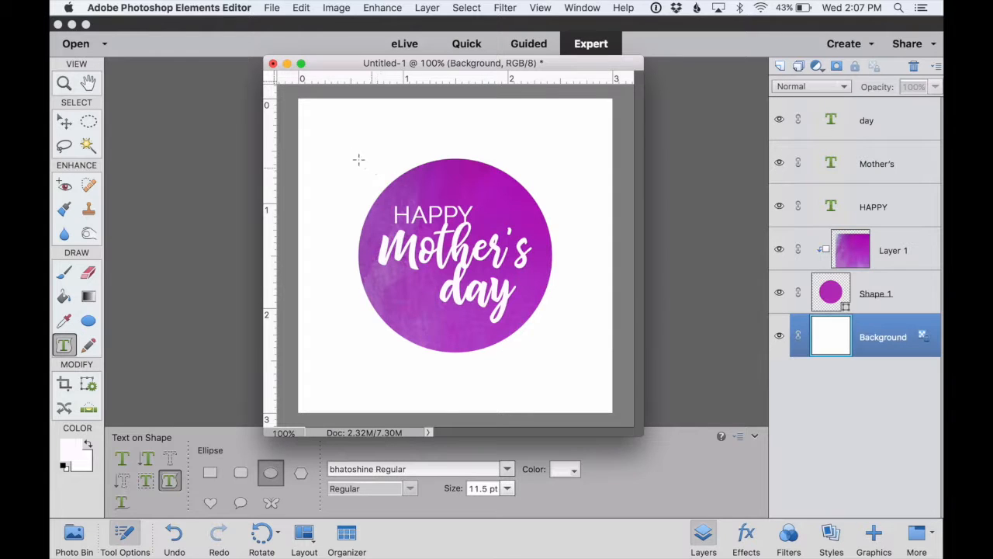
pyautogui.moveTo(351, 151); pyautogui.dragTo(514, 284)
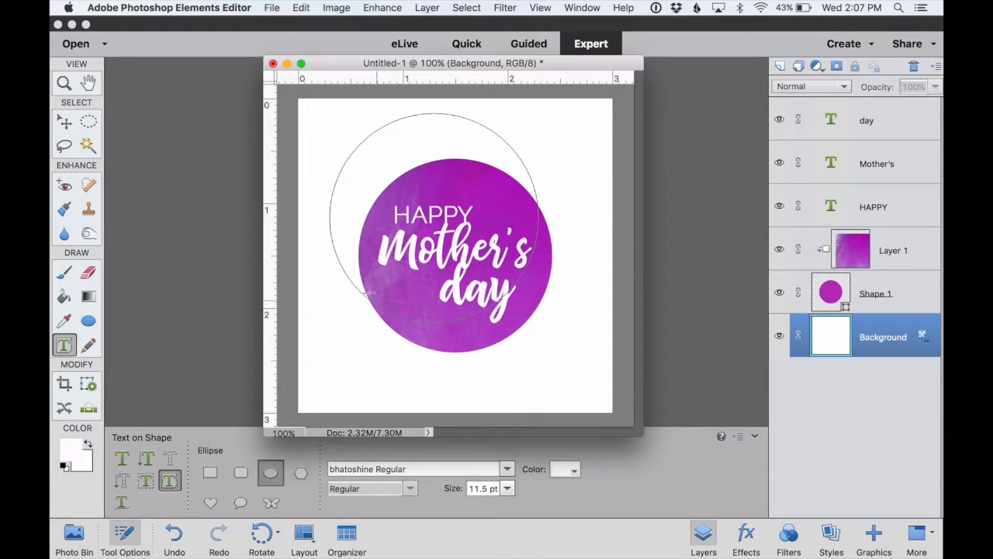
pyautogui.click(345, 157)
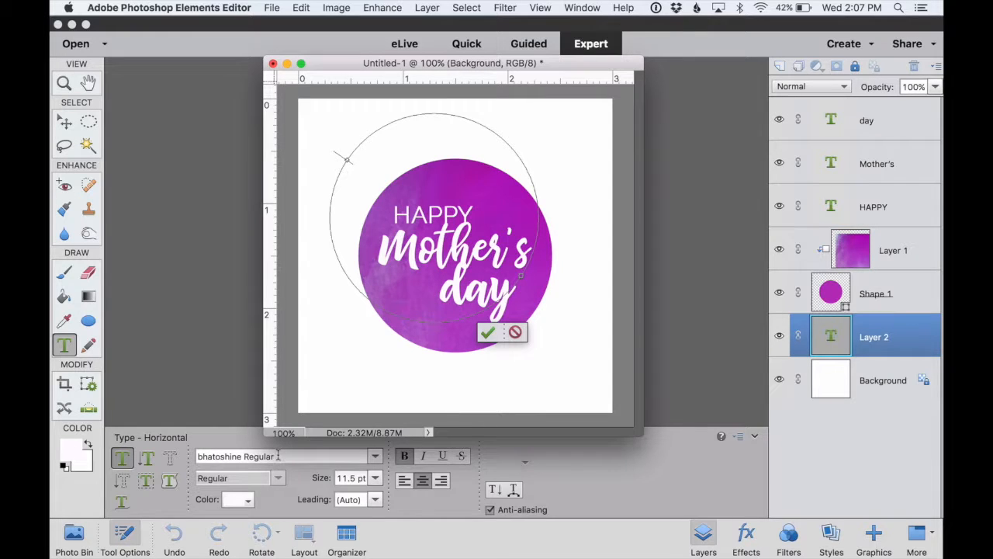
# Set the path text to the Raleway Light font in black
pyautogui.moveTo(278, 456); pyautogui.dragTo(197, 456)
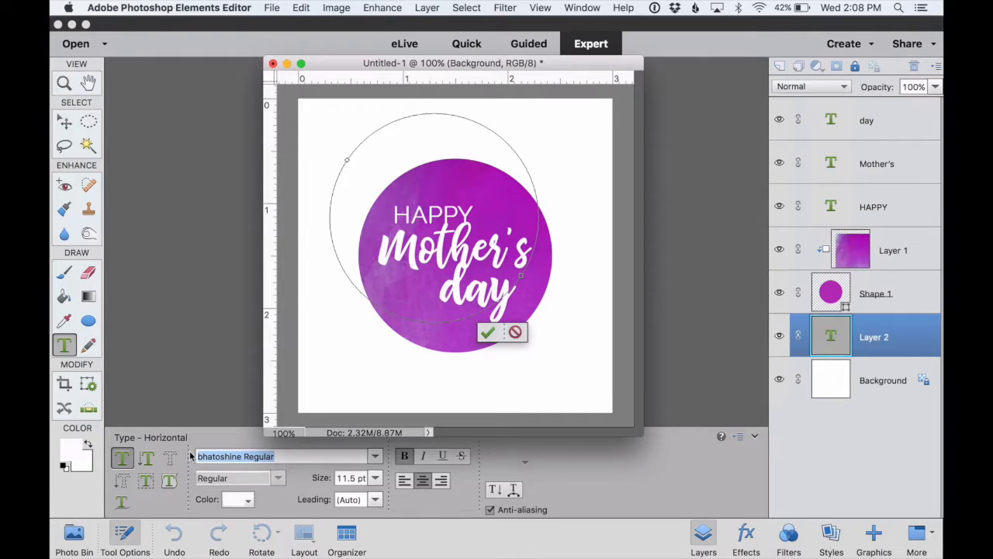
pyautogui.write('rale')
pyautogui.click(318, 477)
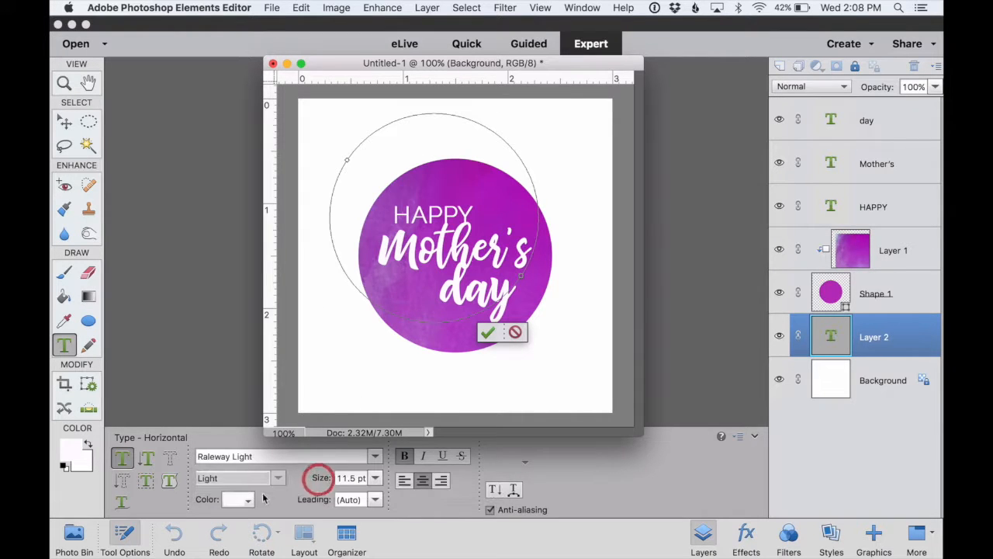
pyautogui.click(241, 499)
pyautogui.click(242, 433)
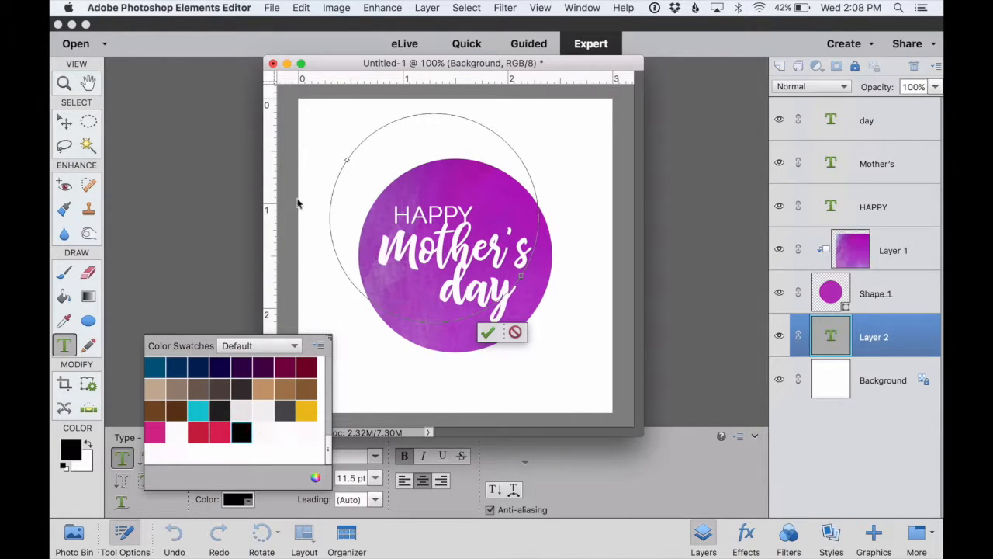
# Enter "Everything I am or hope to be, I owe to my angel mother. - Abraham Lincoln" as the text on the circular path
pyautogui.click(347, 153)
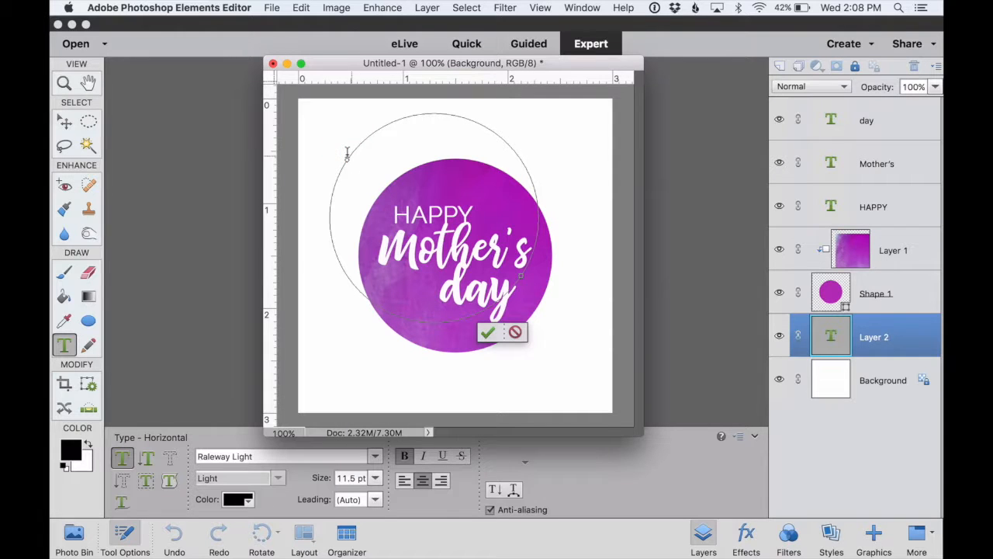
pyautogui.write('Everything I')
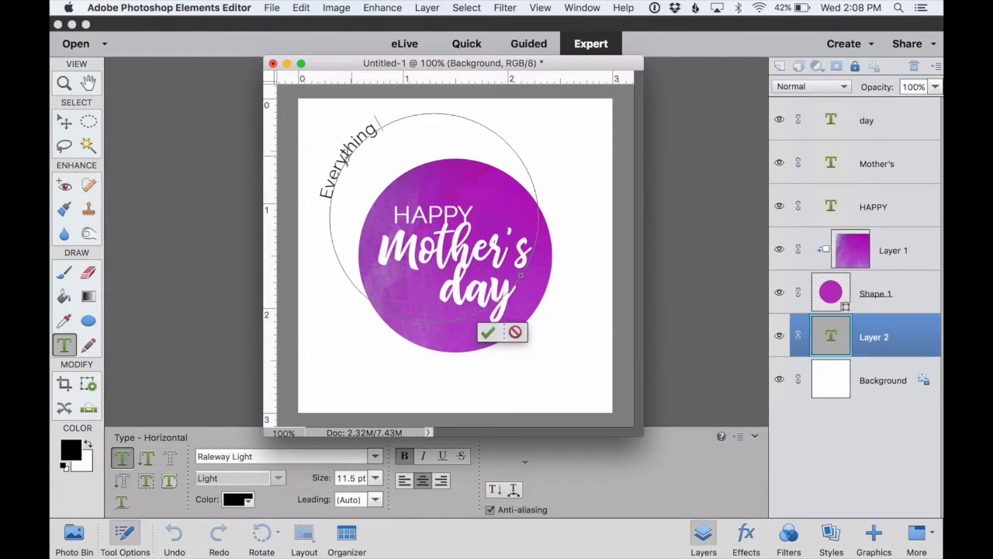
pyautogui.write(' am or hope to be. I owe to my angel mother. -')
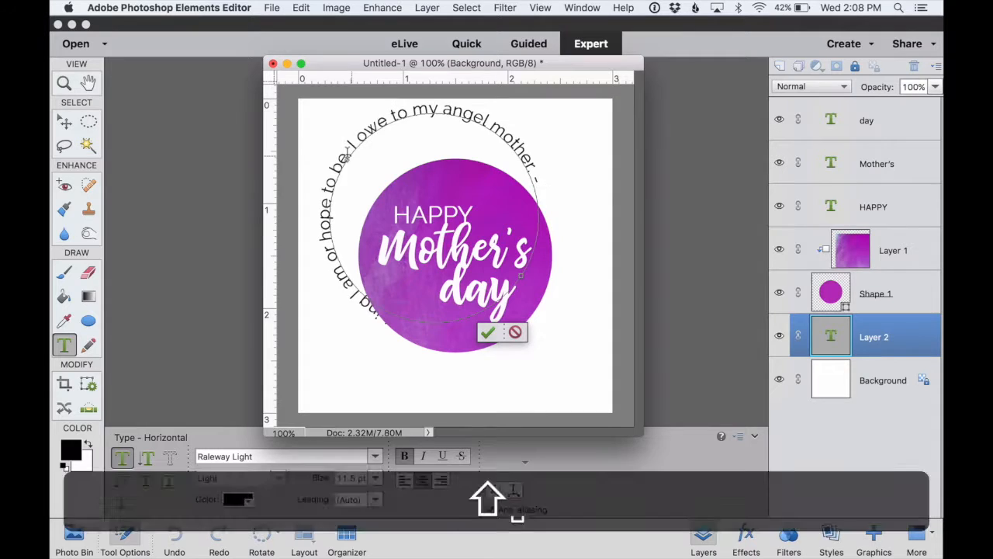
pyautogui.write(' Abraham Li')
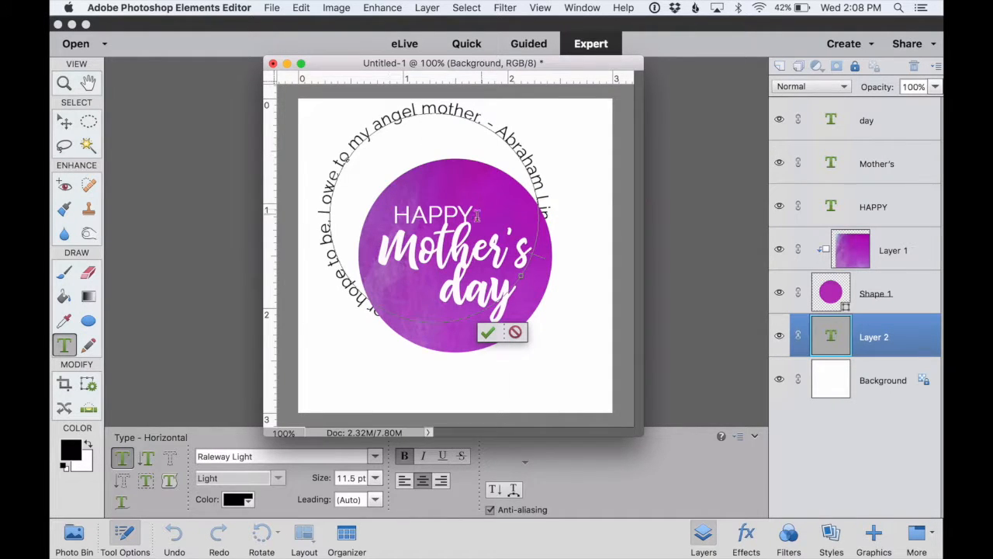
pyautogui.click(486, 332)
# Move the circular quote down and right so that it surrounds the purple circle evenly
pyautogui.press('v')
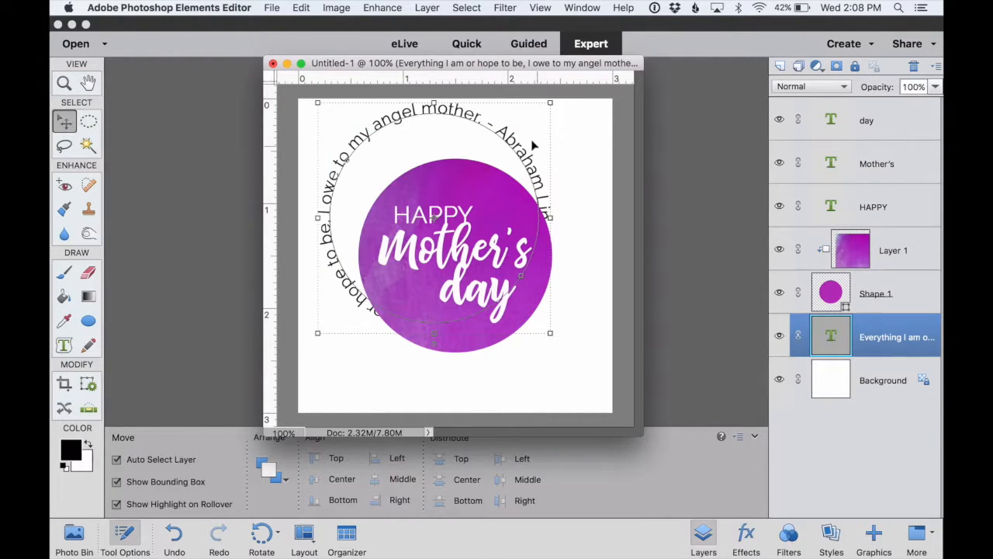
pyautogui.moveTo(534, 144); pyautogui.dragTo(555, 172)
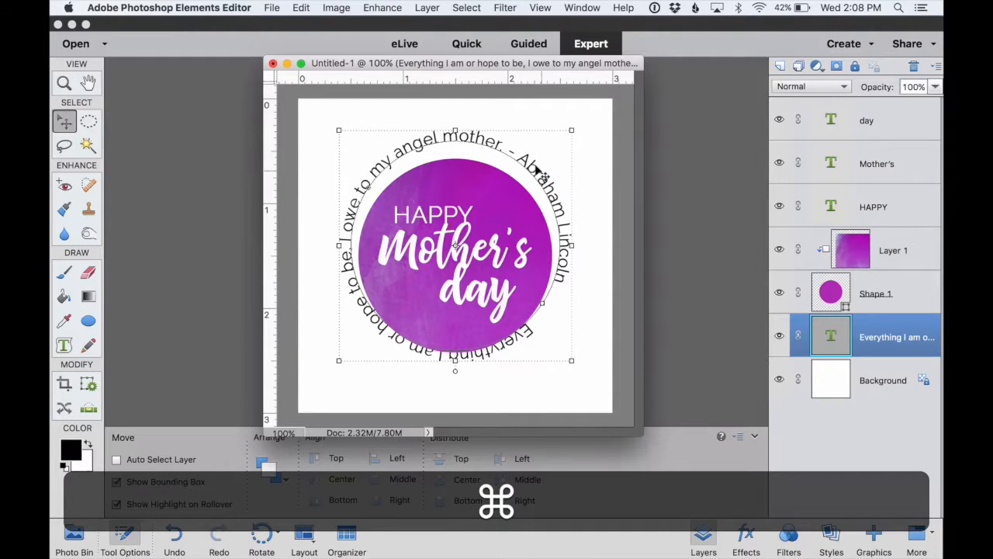
pyautogui.moveTo(587, 172); pyautogui.dragTo(588, 177)
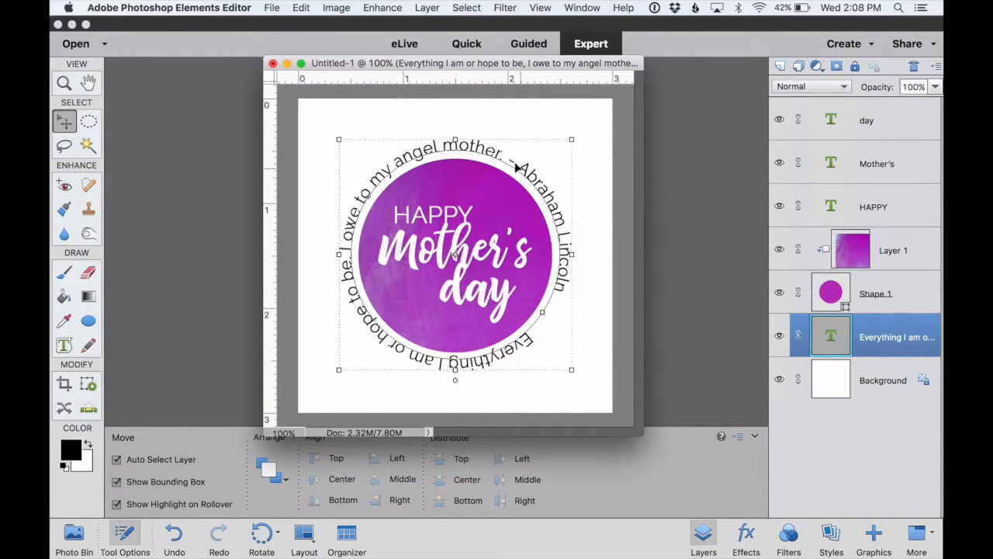
# Enlarge the circular quote slightly with its proportions constrained
pyautogui.click(569, 137)
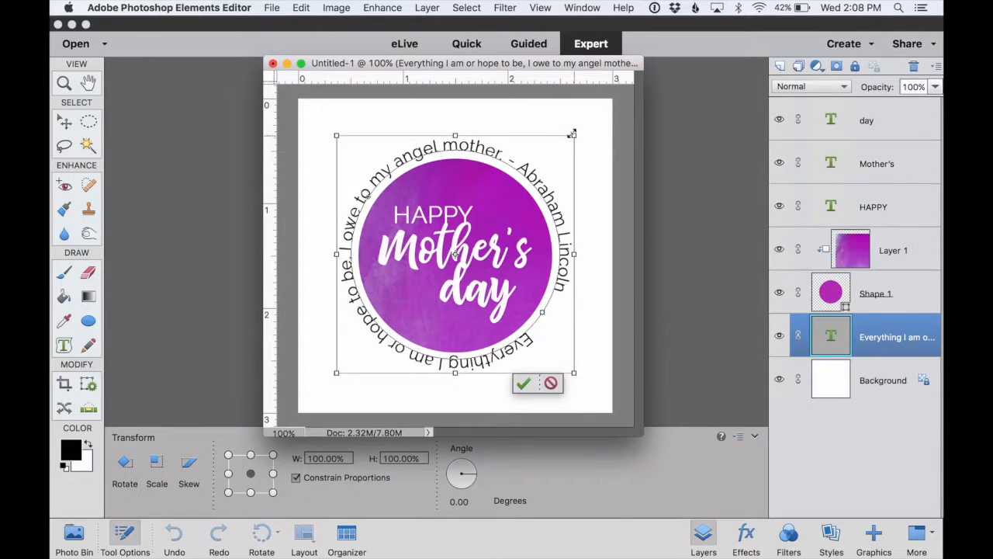
pyautogui.moveTo(573, 134)
pyautogui.mouseDown()
pyautogui.moveTo(637, 71)
pyautogui.moveTo(567, 150)
pyautogui.moveTo(587, 129)
pyautogui.moveTo(581, 137)
pyautogui.mouseUp()
pyautogui.click(527, 384)
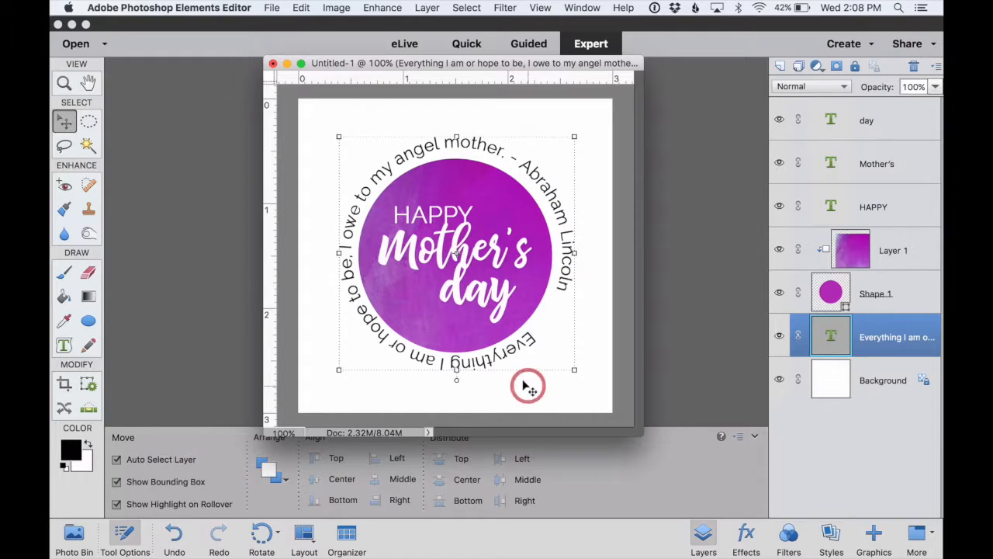
# Nudge the circular quote slightly down and left to center it around the purple circle
pyautogui.press('Down')
pyautogui.press('Down')
pyautogui.press('Down')
pyautogui.press('Down')
pyautogui.press('Down')
pyautogui.press('Down')
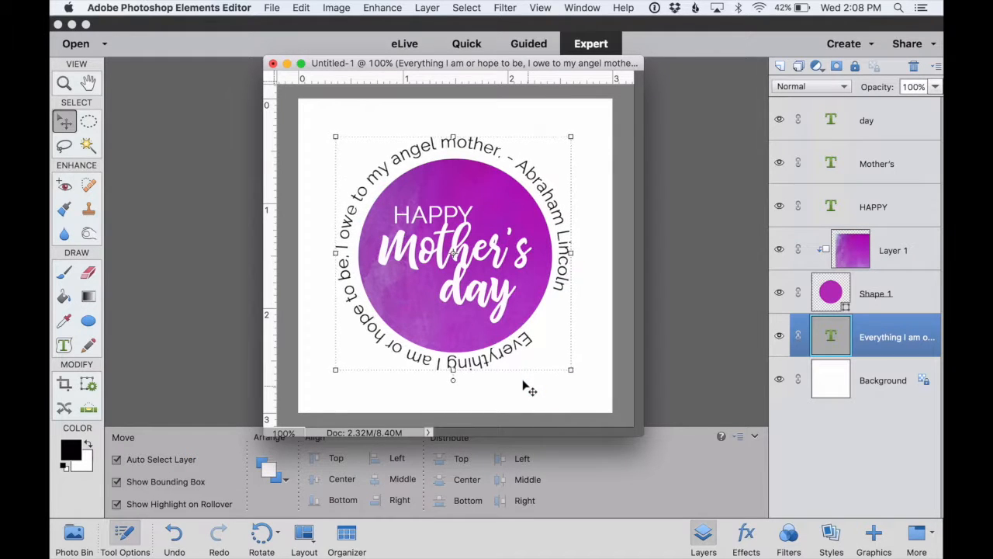
pyautogui.press('Left')
pyautogui.press('Left')
pyautogui.press('Left')
pyautogui.press('Down')
pyautogui.press('Right')
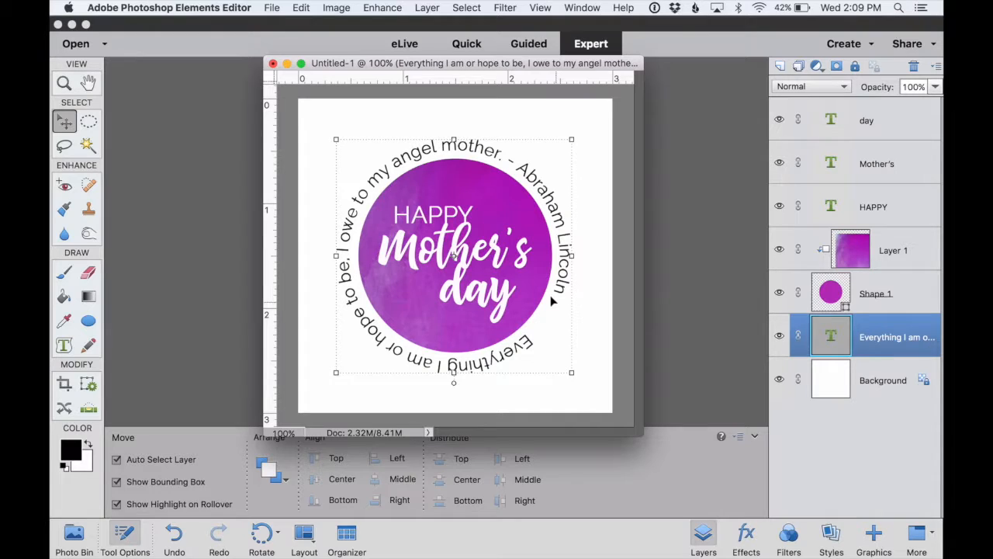
# Add a spaced asterisk after "Lincoln" at the end of the circular quote with the Horizontal Type tool
pyautogui.press('t')
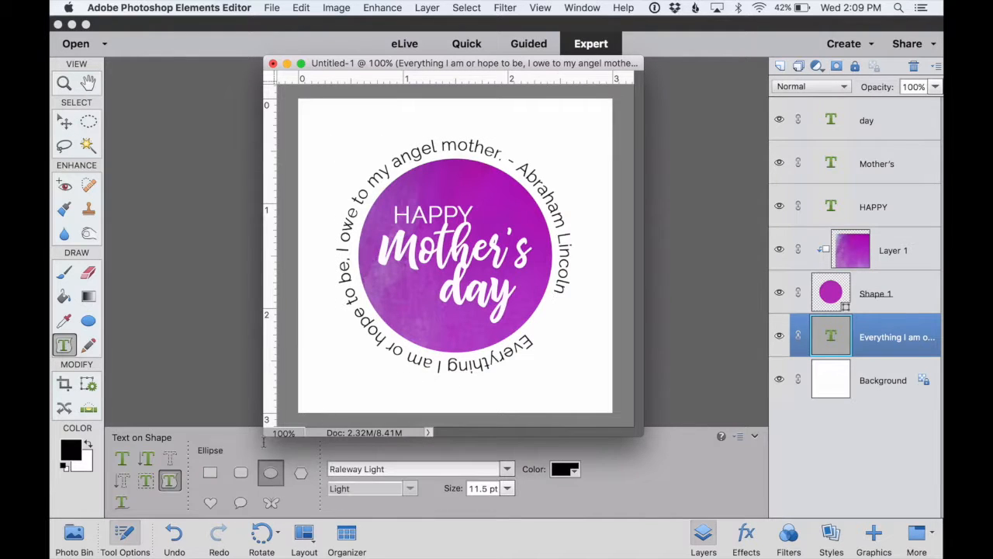
pyautogui.click(121, 458)
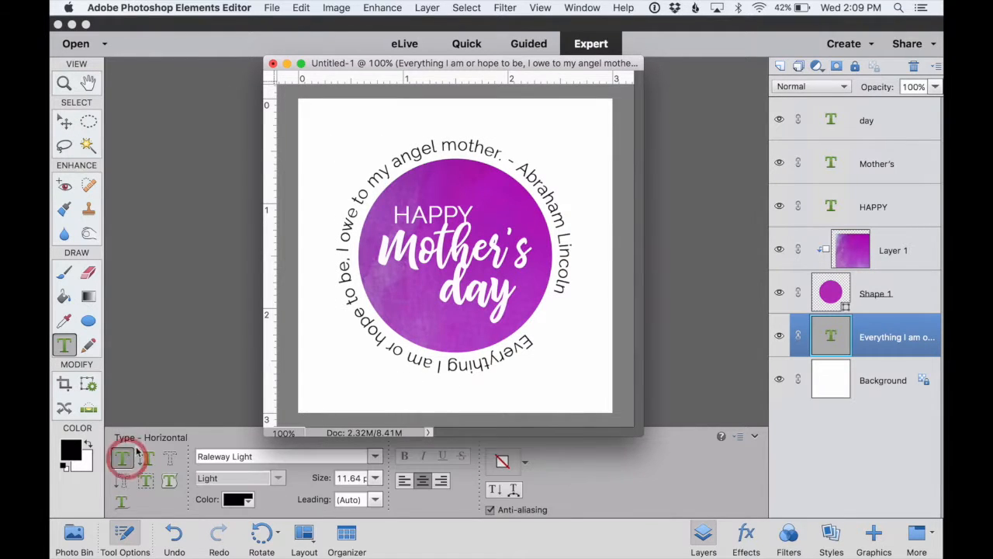
pyautogui.click(557, 286)
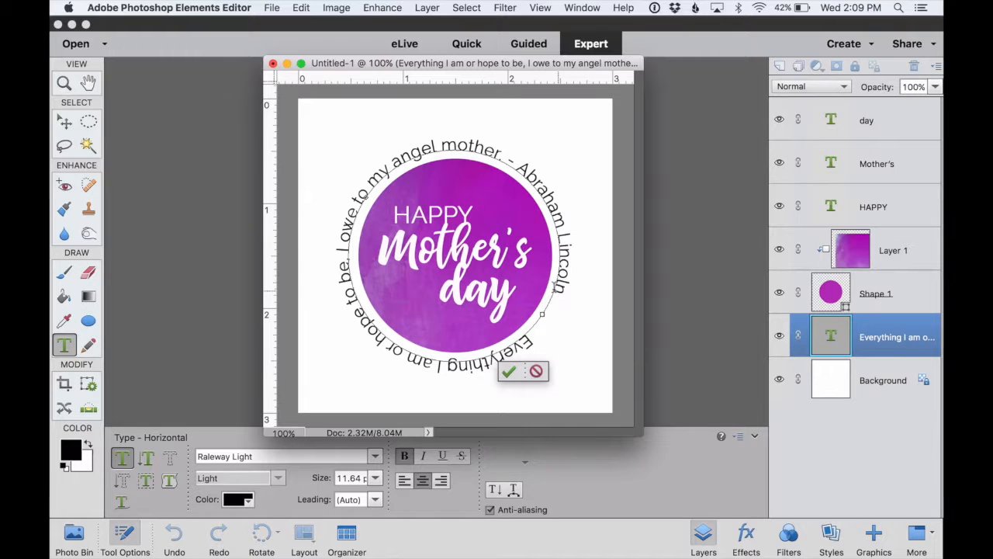
pyautogui.write('*')
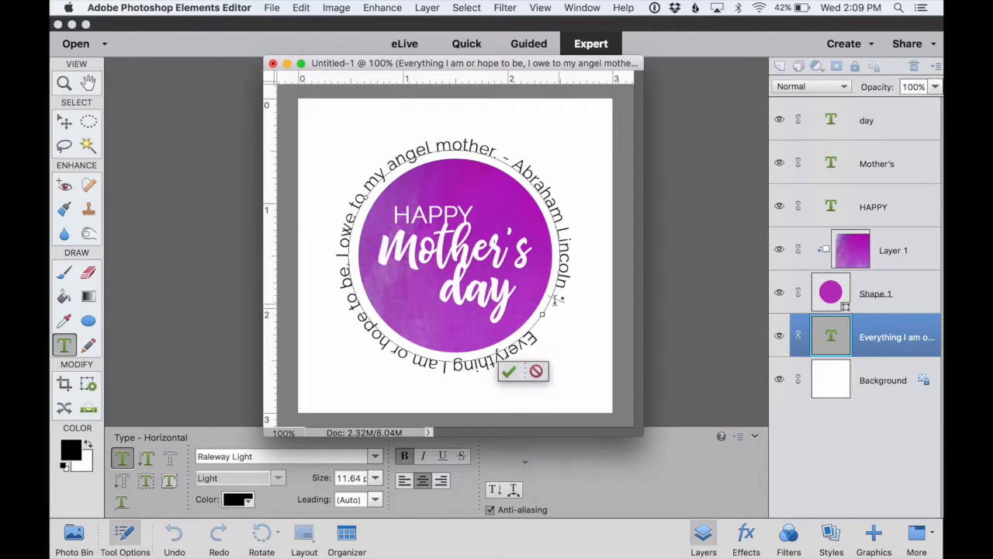
# Set the font size of the entire circular quote to 12.2 pt so that it nearly closes the ring
pyautogui.moveTo(559, 300); pyautogui.dragTo(480, 150)
pyautogui.moveTo(348, 186); pyautogui.dragTo(539, 332)
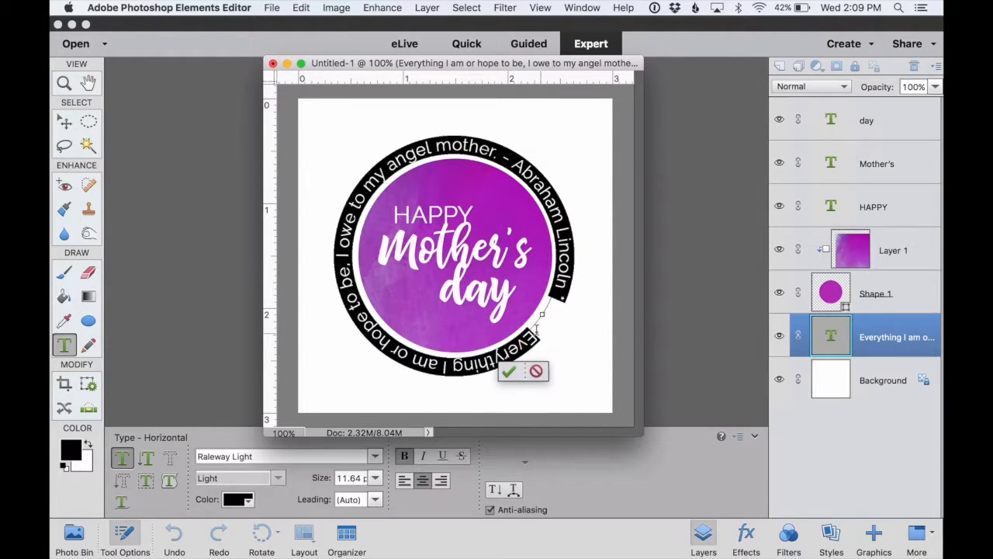
pyautogui.click(341, 477)
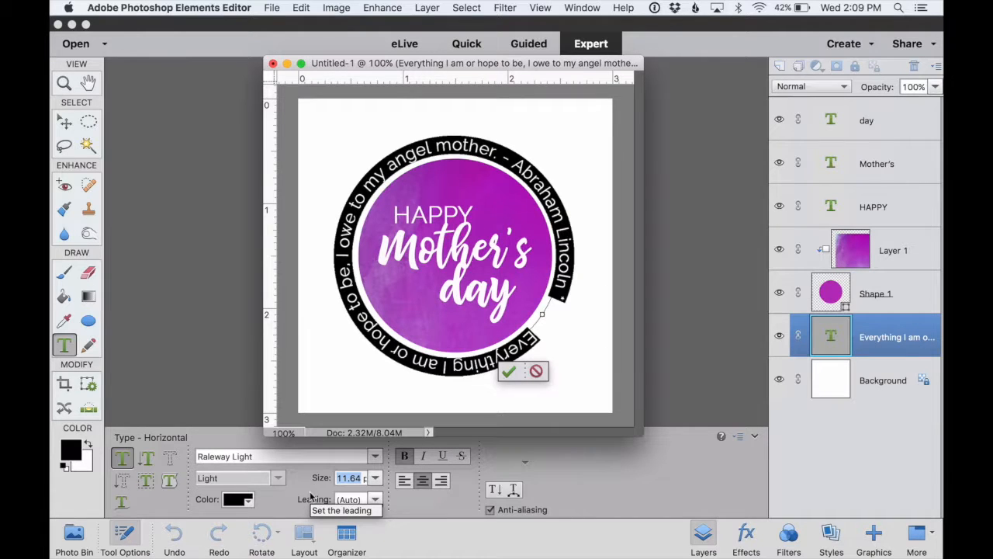
pyautogui.write('13')
pyautogui.press('Return')
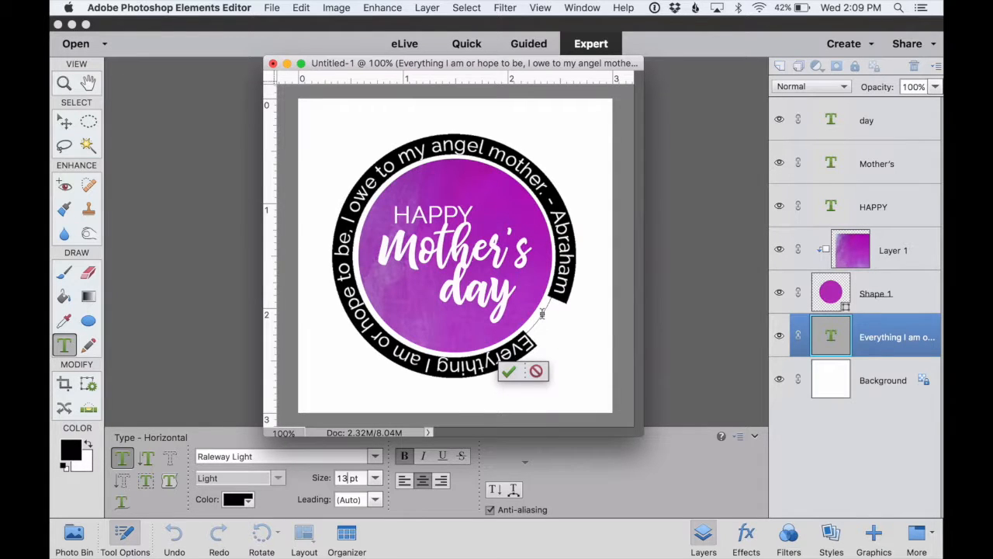
pyautogui.write('12')
pyautogui.press('Return')
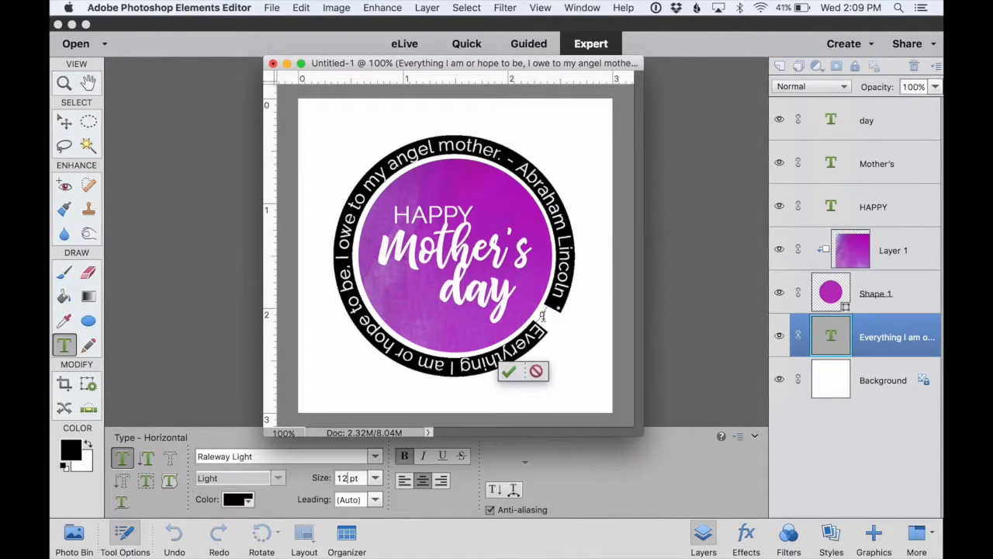
pyautogui.write('.1')
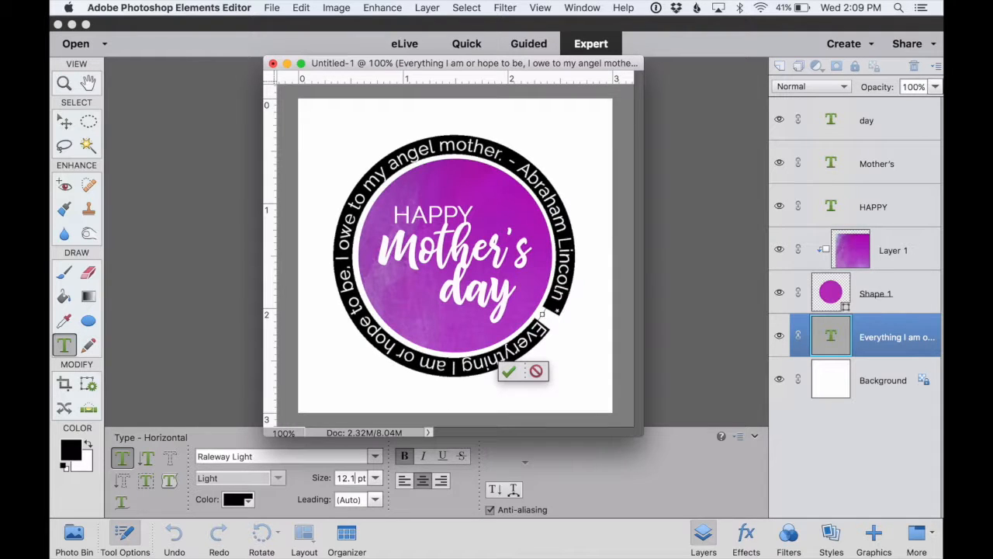
pyautogui.press('BackSpace')
pyautogui.write('2')
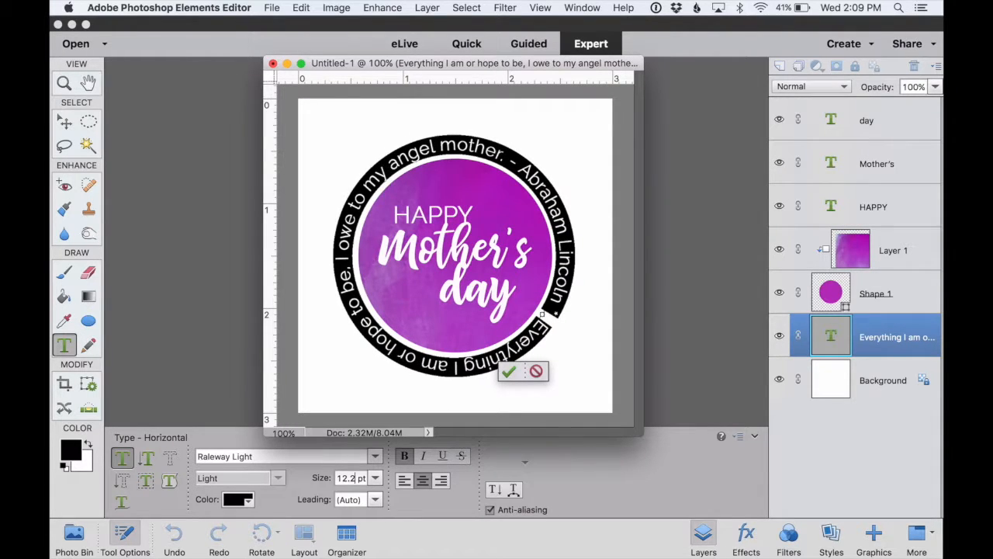
pyautogui.click(508, 371)
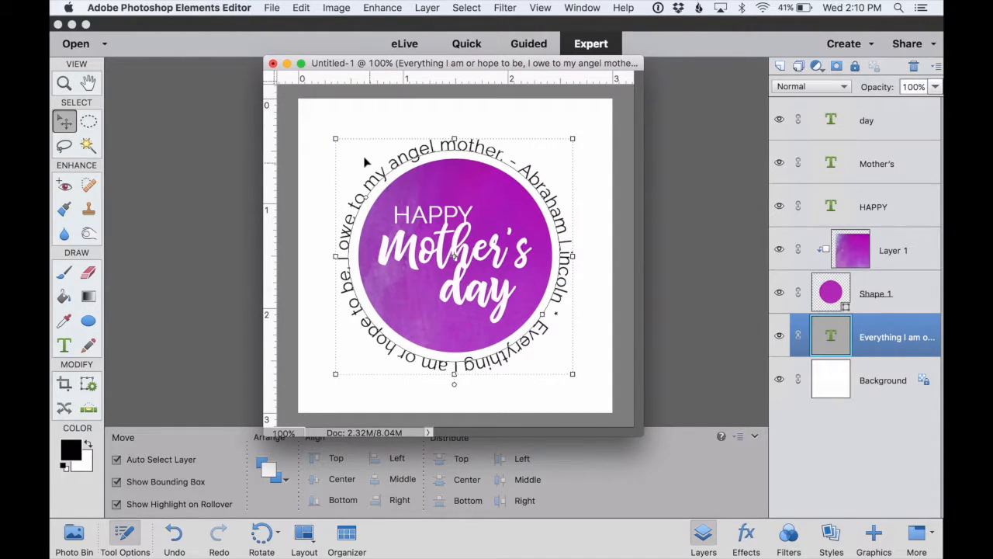
# Rotate the circular quote about half a turn so that "Everything" starts at the upper left of the purple circle
pyautogui.click(570, 374)
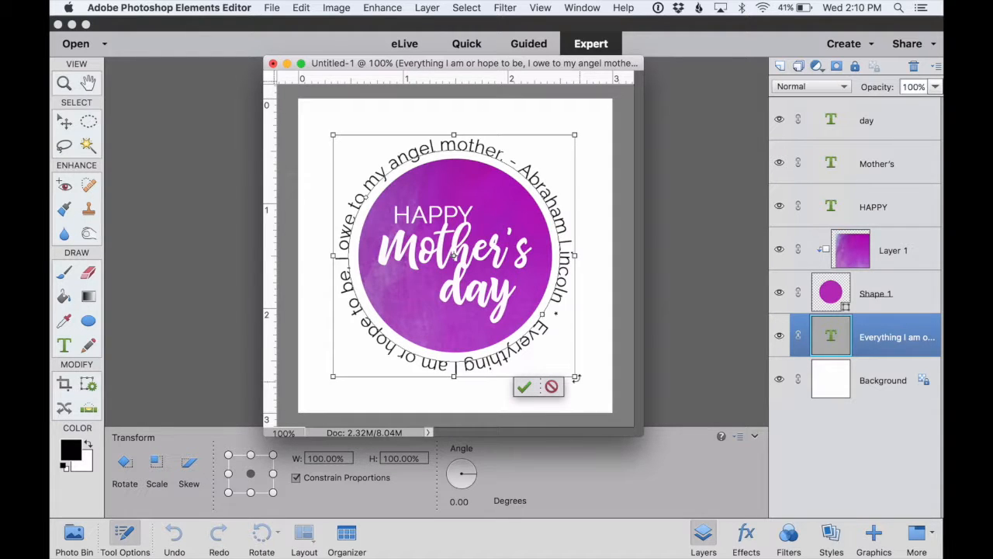
pyautogui.moveTo(577, 379); pyautogui.dragTo(355, 151)
pyautogui.click(523, 387)
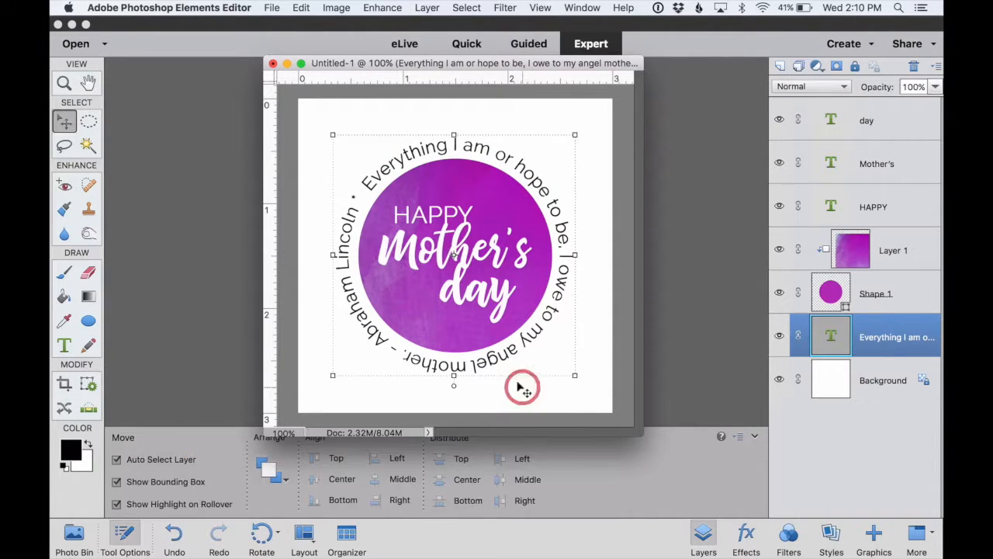
# With the Background layer active, draw a fixed 1:1 ratio elliptical selection about 2.5 inches wide around the quote
pyautogui.click(593, 119)
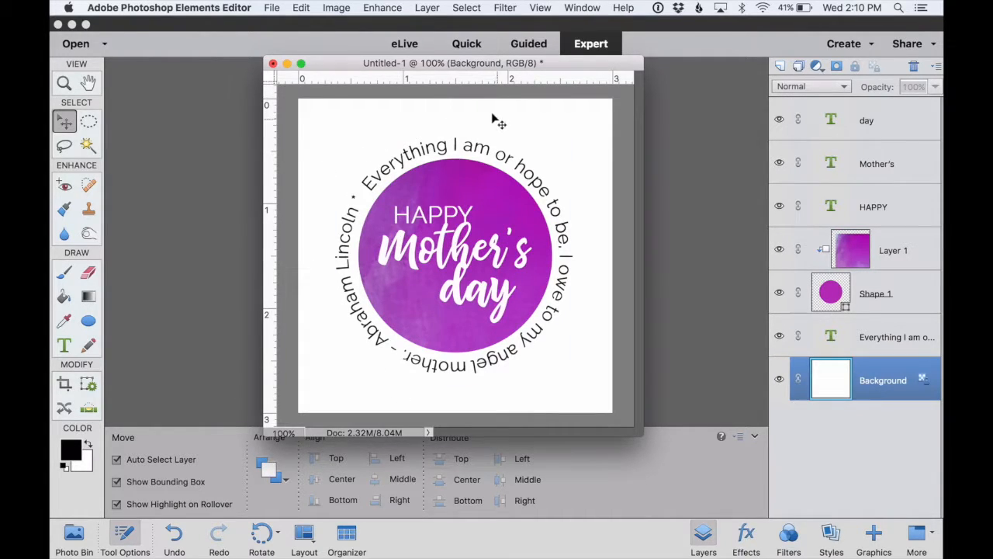
pyautogui.click(87, 122)
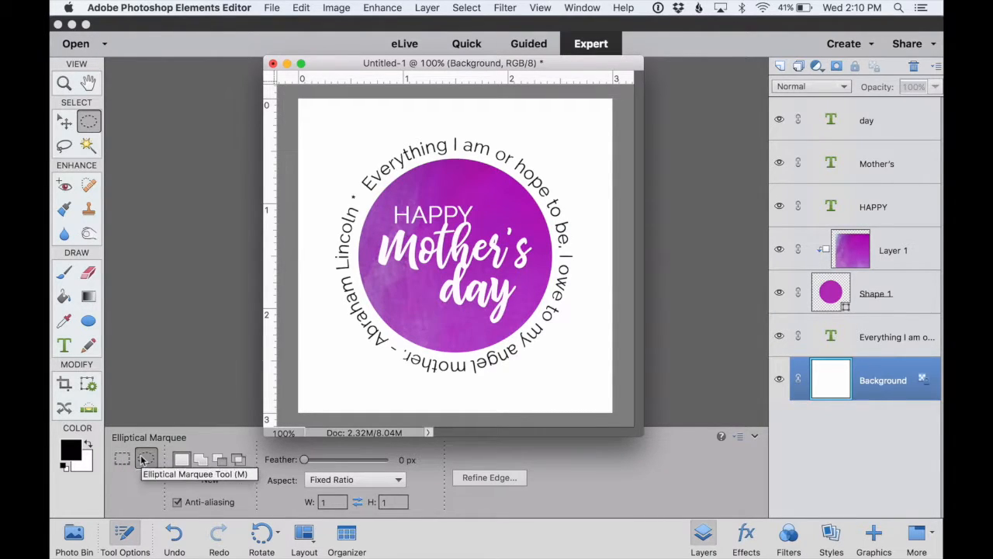
pyautogui.click(339, 479)
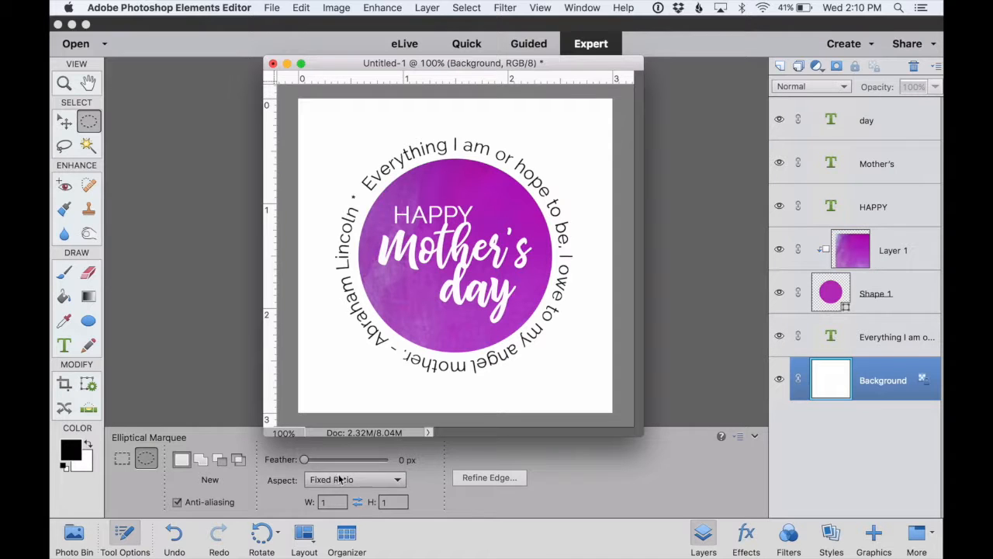
pyautogui.click(334, 479)
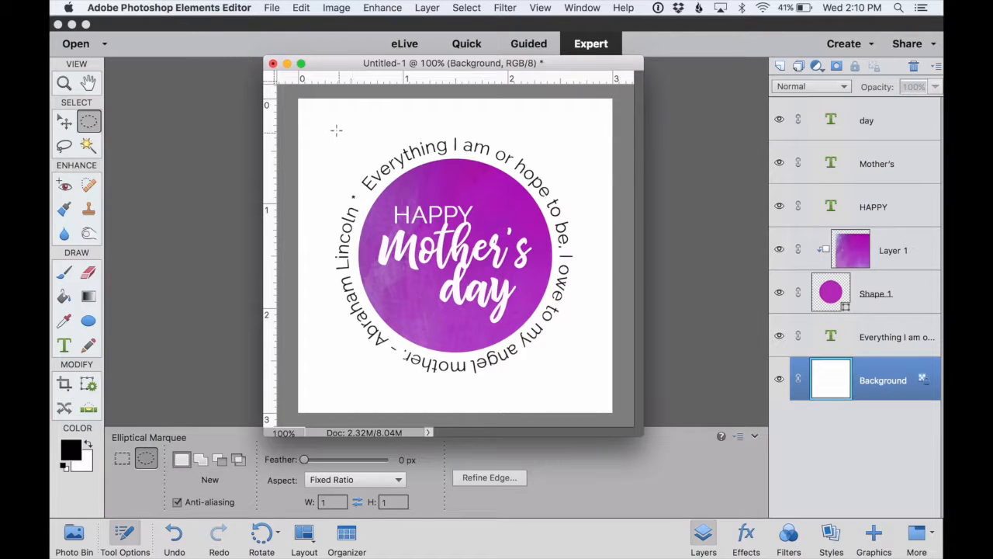
pyautogui.moveTo(336, 130); pyautogui.dragTo(595, 391)
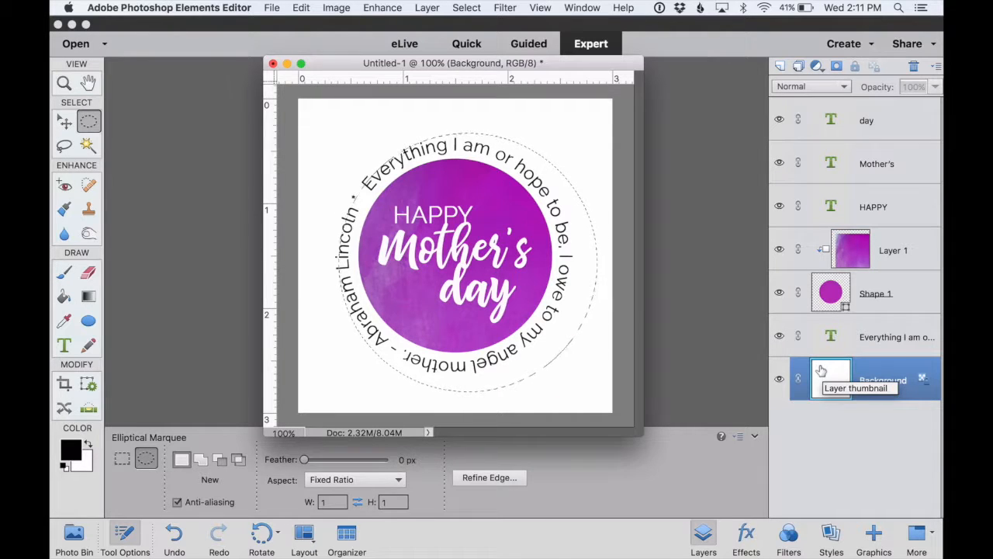
# Add a new layer above Background and stroke the circular selection on it with a centered 1 px black line
pyautogui.click(780, 67)
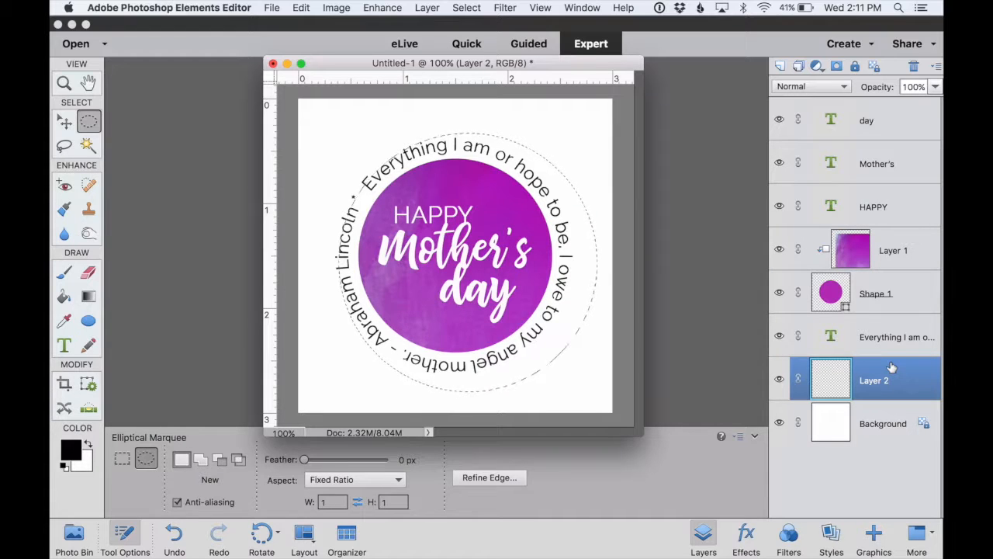
pyautogui.click(301, 8)
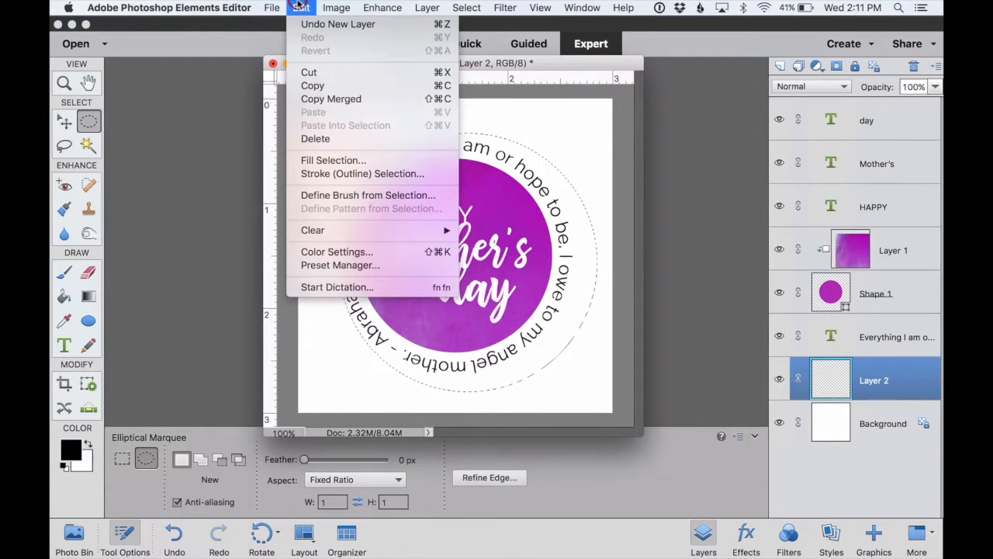
pyautogui.click(318, 173)
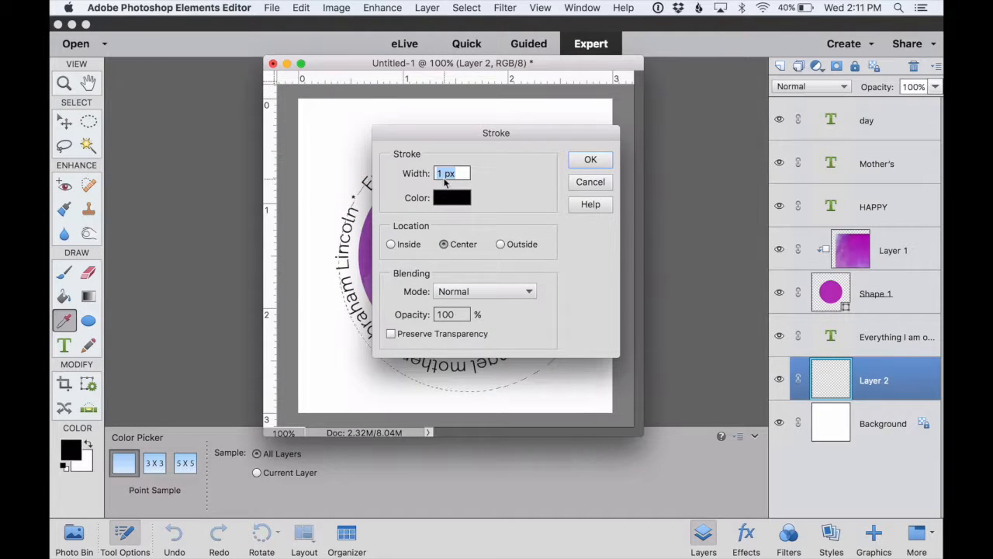
pyautogui.click(443, 198)
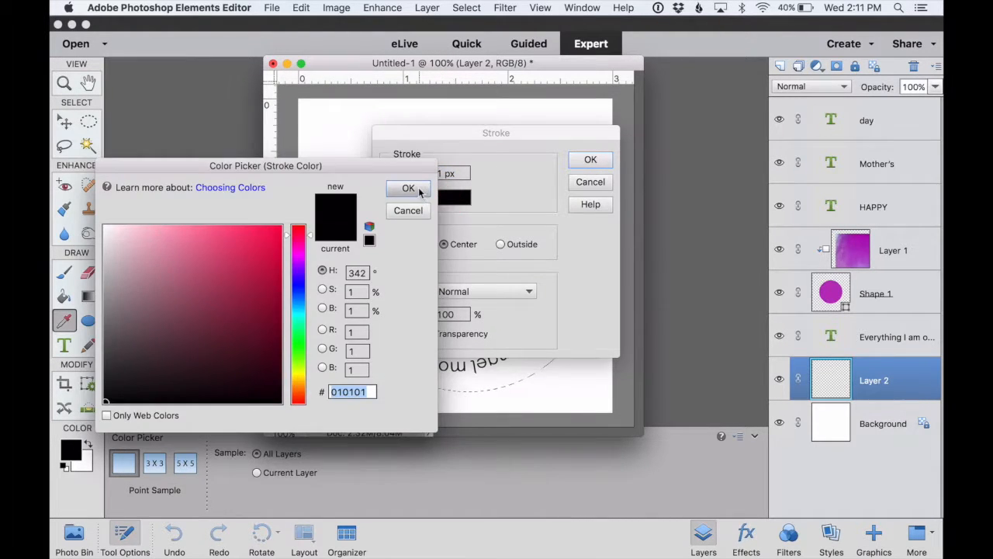
pyautogui.click(417, 190)
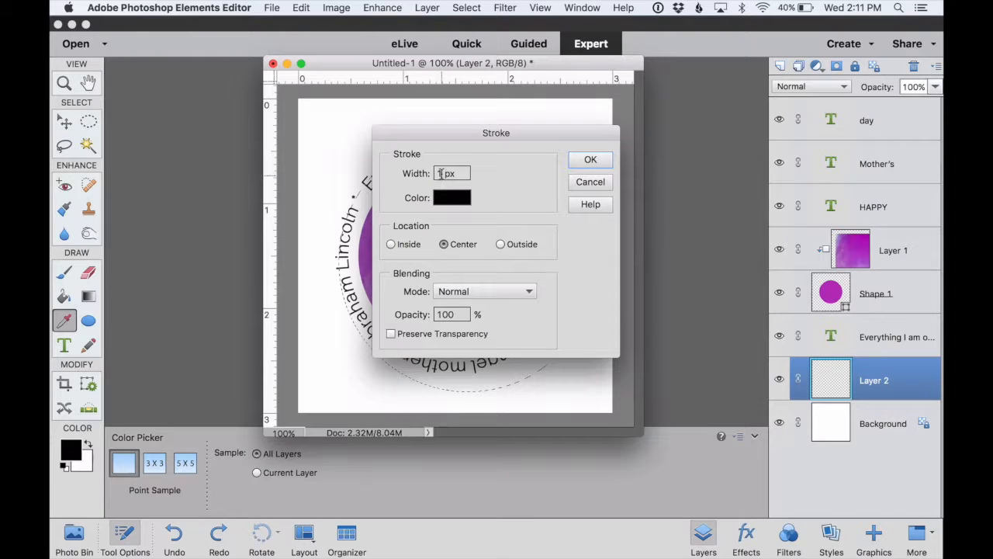
pyautogui.click(593, 159)
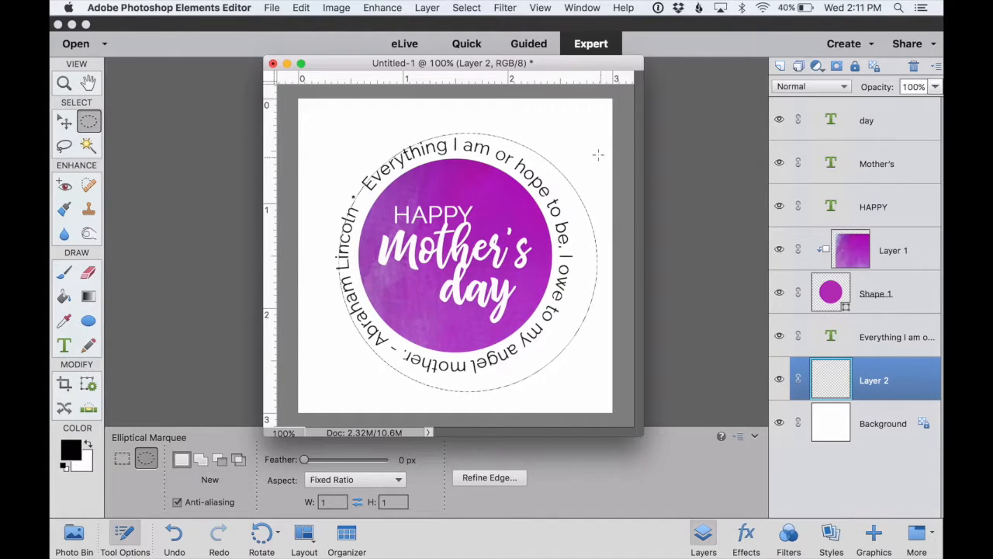
# Deselect the selection, then scale the outline circle on Layer 2 to 102.01% and reposition it evenly around the quote
pyautogui.press('super+d')
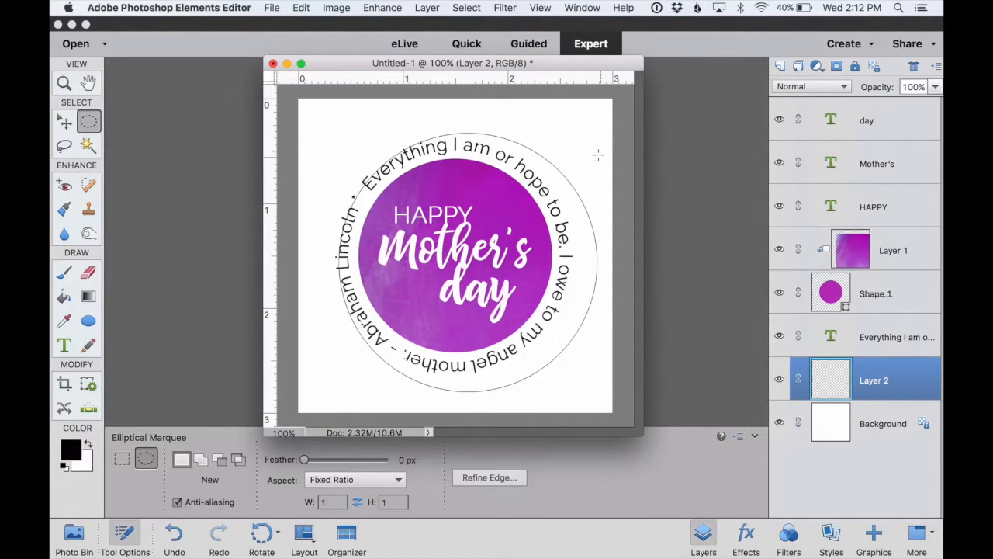
pyautogui.press('v')
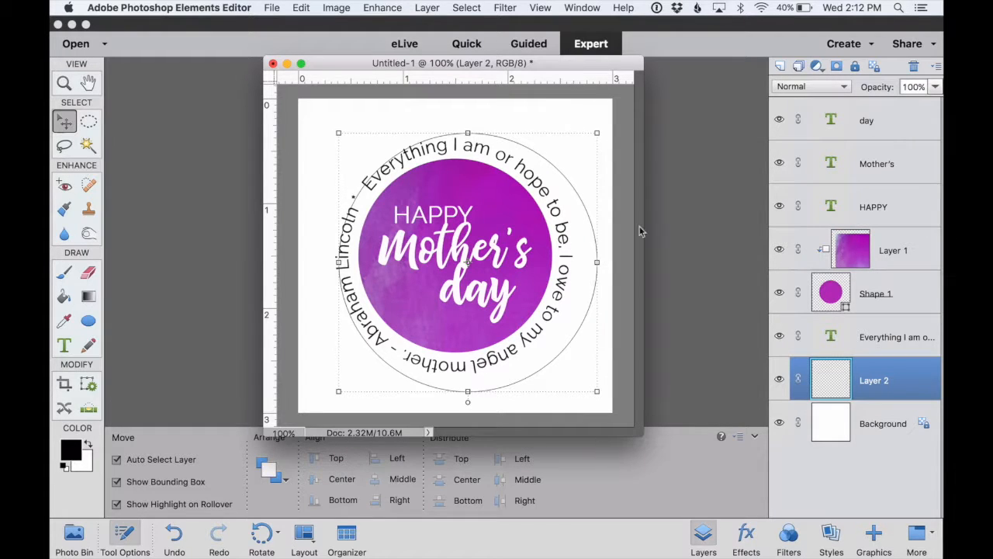
pyautogui.click(875, 379)
pyautogui.press('super')
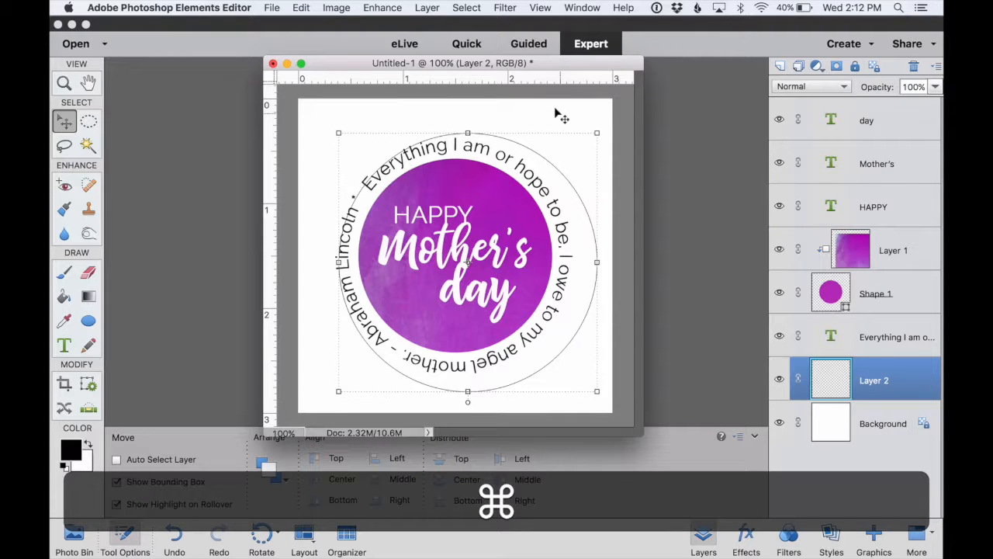
pyautogui.keyDown('super'); pyautogui.click(554, 108); pyautogui.keyUp('super')
pyautogui.moveTo(555, 113); pyautogui.dragTo(588, 120)
pyautogui.click(581, 120)
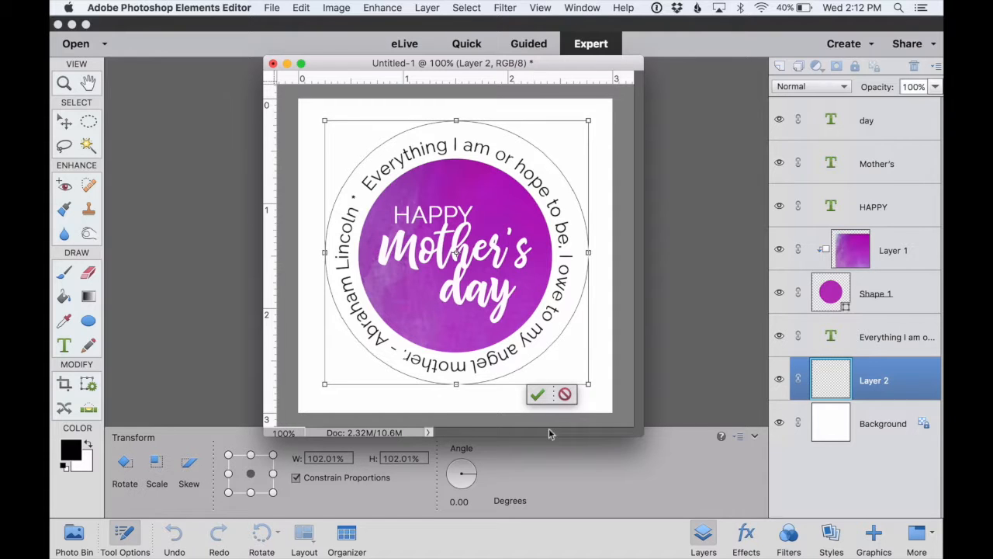
pyautogui.click(537, 394)
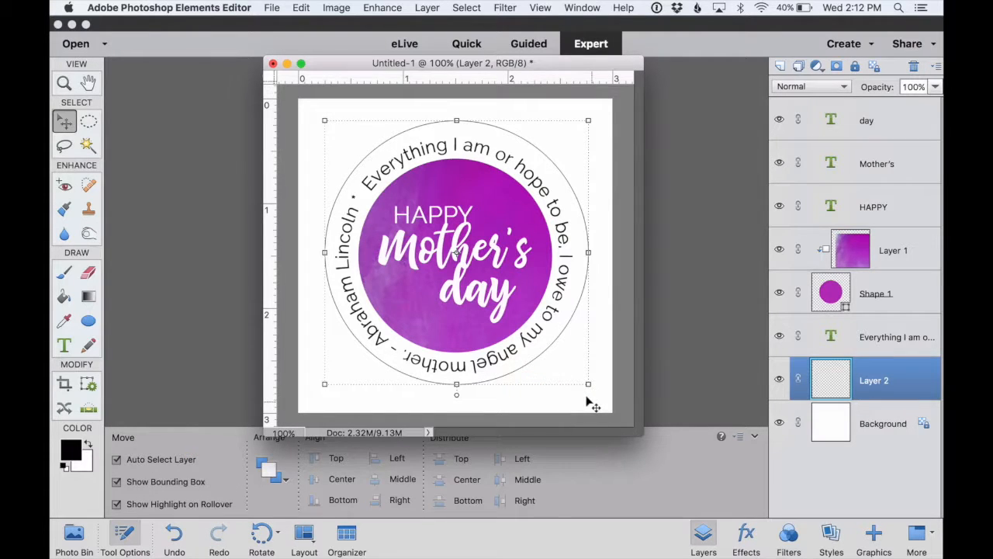
# Nudge the outline circle slightly left and down to center it around the circular quote
pyautogui.press('Left')
pyautogui.press('Left')
pyautogui.press('Left')
pyautogui.press('Left')
pyautogui.press('Down')
pyautogui.press('Down')
pyautogui.press('Down')
pyautogui.press('Down')
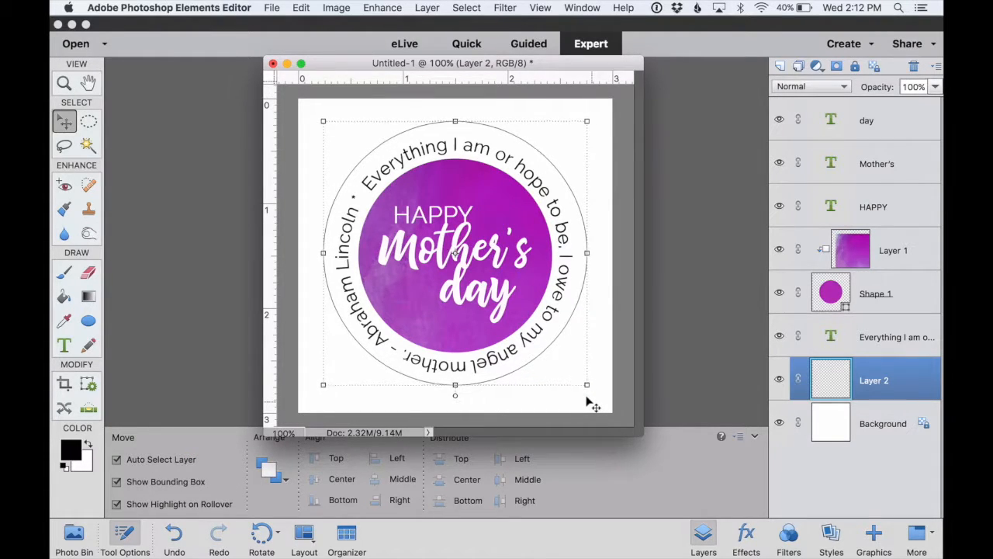
pyautogui.click(605, 379)
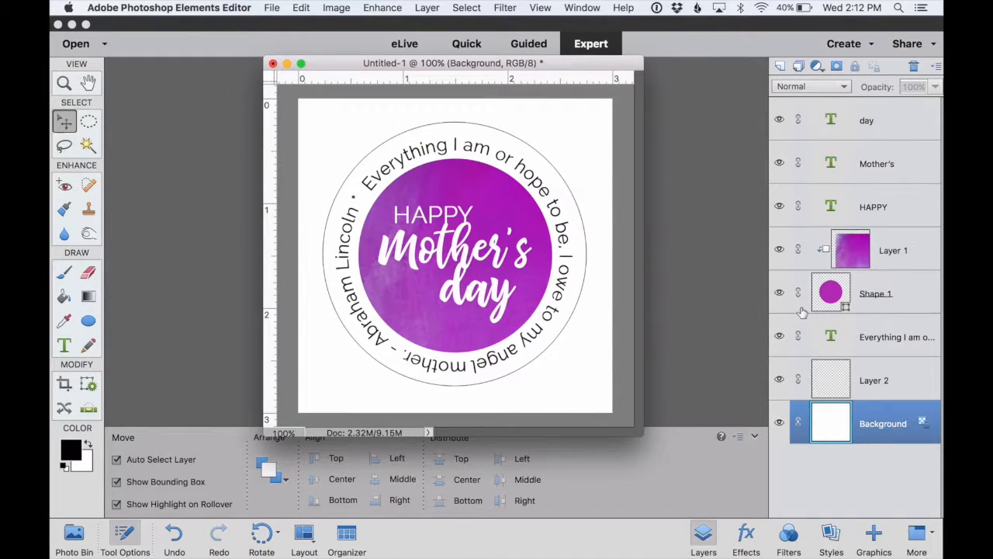
# Align the outline, the circular quote and the purple circle to each other by their vertical and horizontal centers
pyautogui.click(892, 381)
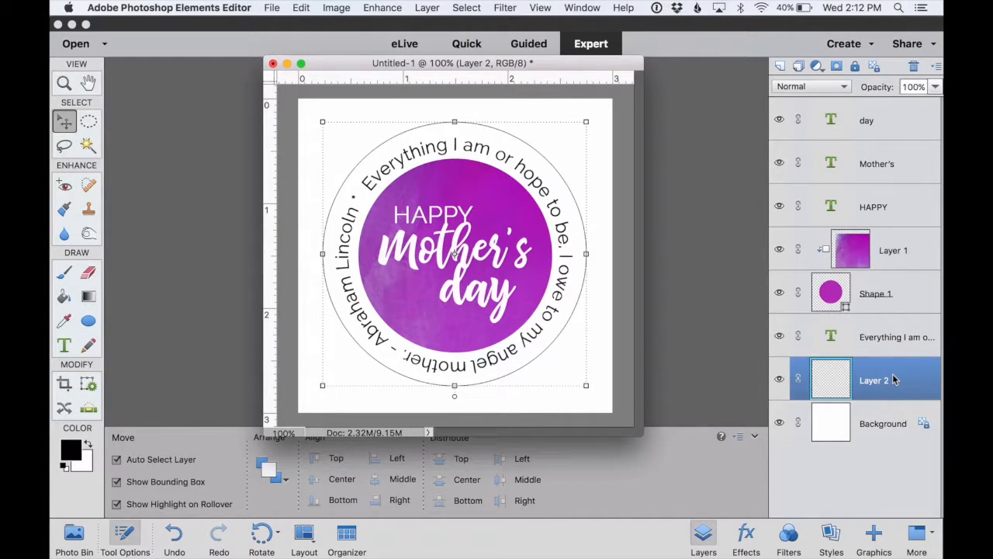
pyautogui.press('super')
pyautogui.keyDown('super'); pyautogui.click(896, 338); pyautogui.keyUp('super')
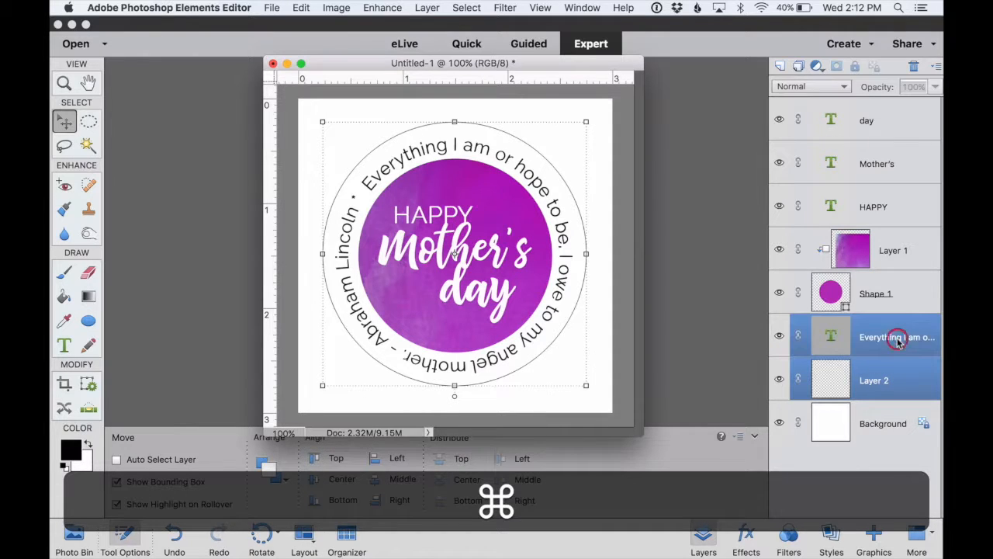
pyautogui.keyDown('super'); pyautogui.click(914, 290); pyautogui.keyUp('super')
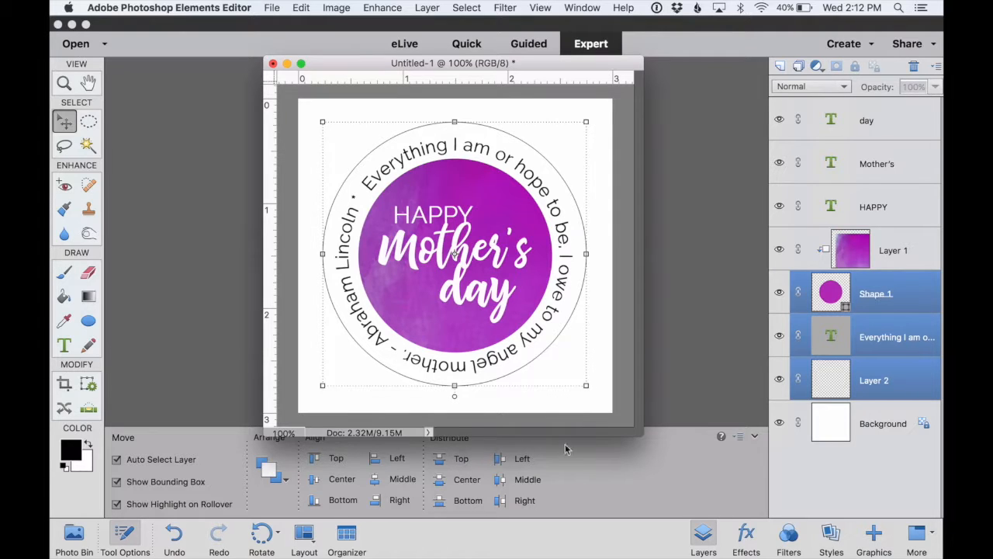
pyautogui.moveTo(635, 428)
pyautogui.mouseDown()
pyautogui.moveTo(620, 419)
pyautogui.moveTo(638, 419)
pyautogui.mouseUp()
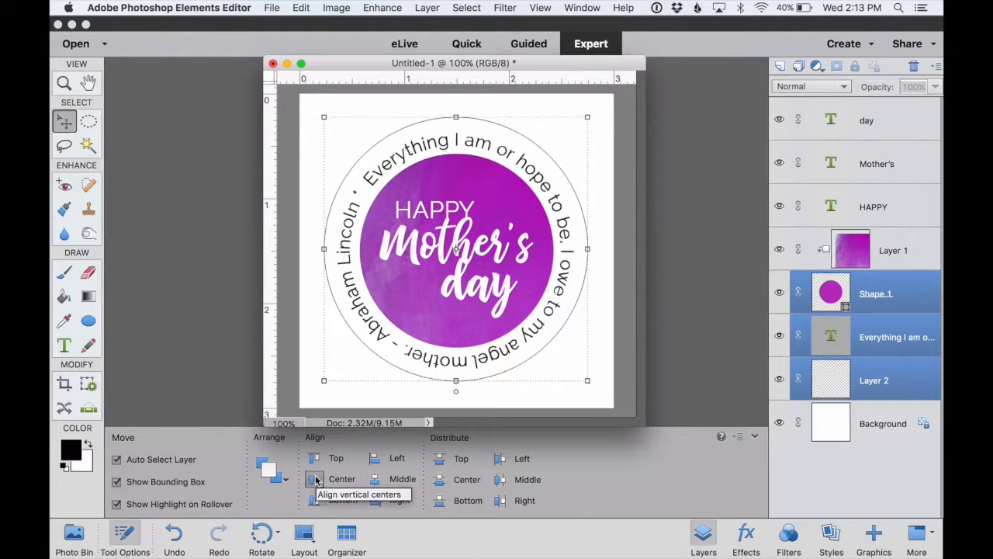
pyautogui.click(315, 479)
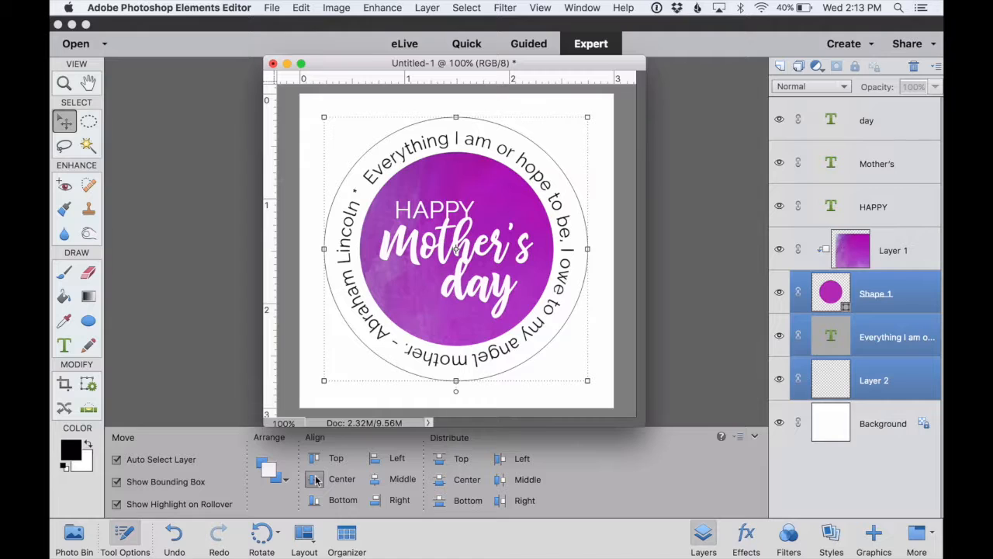
pyautogui.click(375, 479)
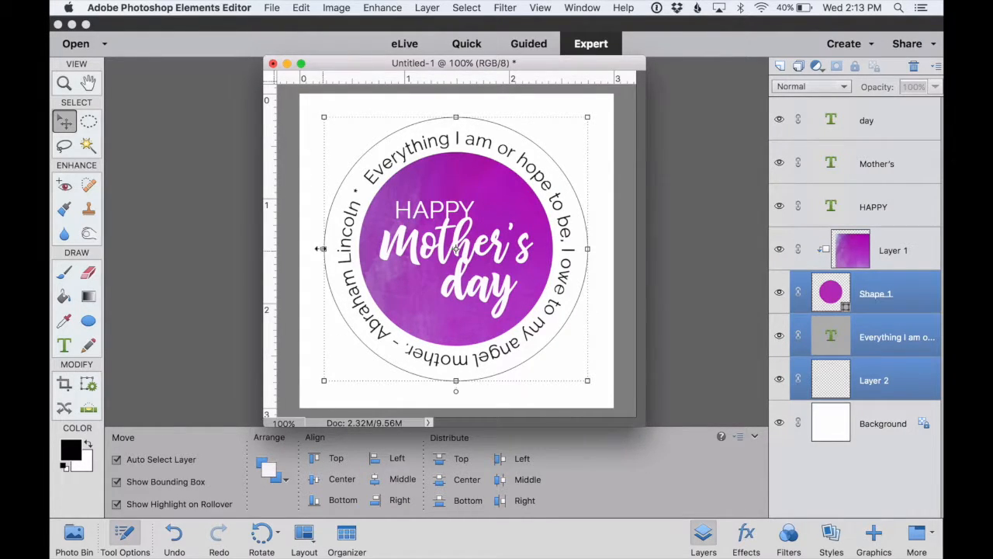
# Nudge the aligned outline, quote and purple circle down slightly together around the greeting text, then deselect them
pyautogui.press('Down')
pyautogui.press('Down')
pyautogui.press('Down')
pyautogui.press('Down')
pyautogui.press('Down')
pyautogui.press('Down')
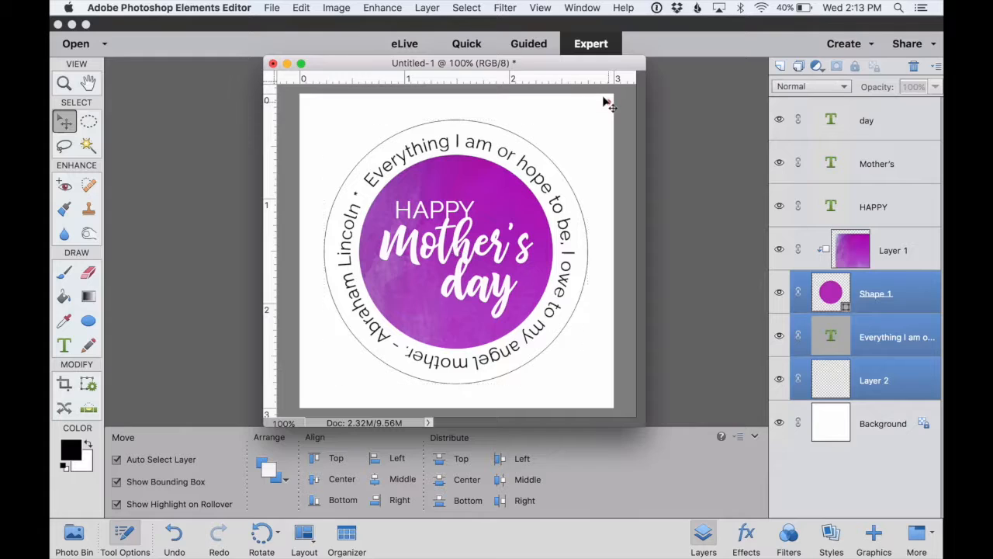
pyautogui.click(605, 100)
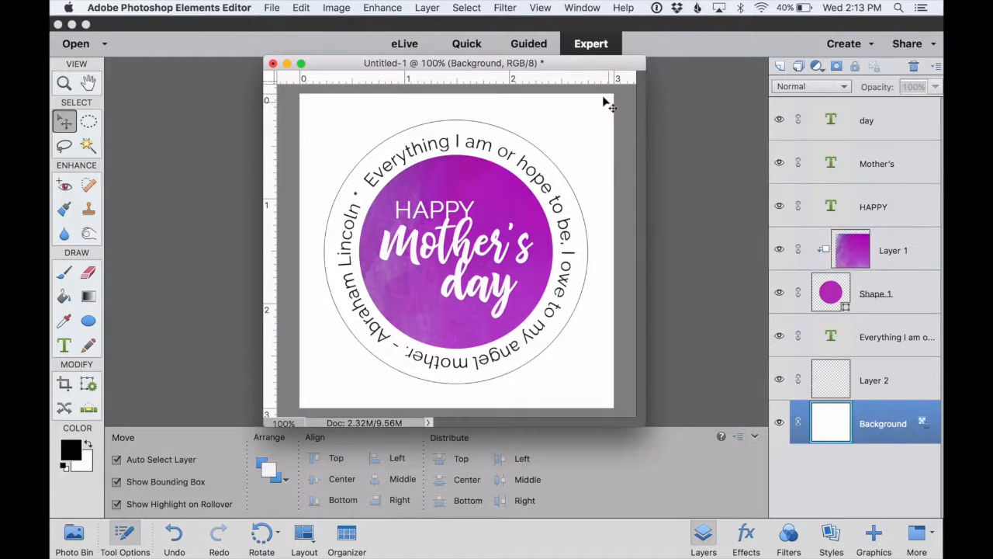
pyautogui.click(272, 8)
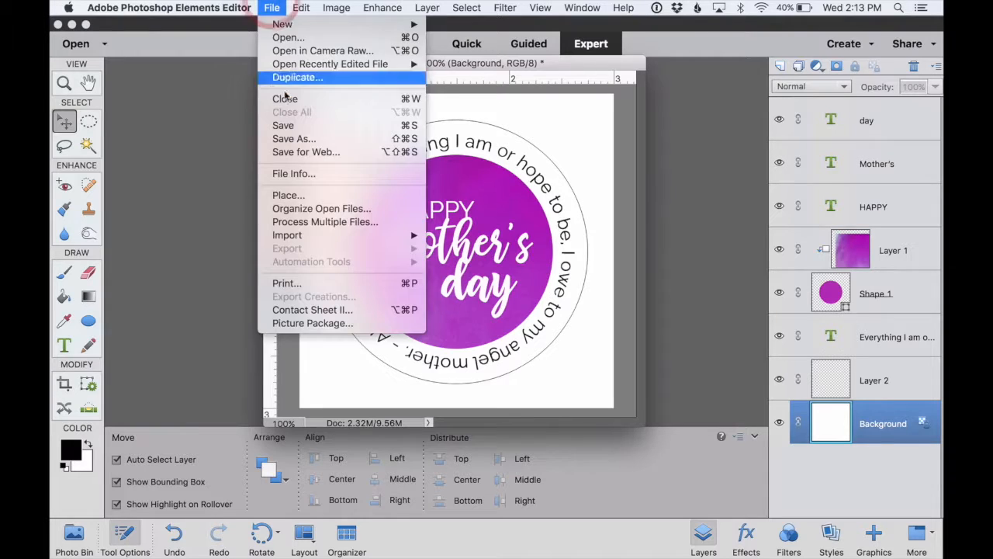
pyautogui.click(294, 138)
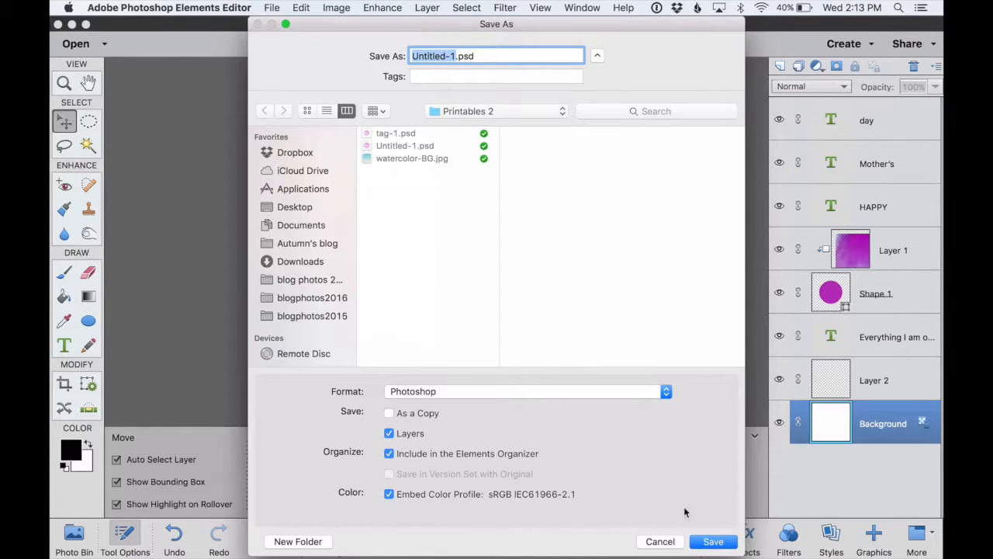
pyautogui.click(710, 542)
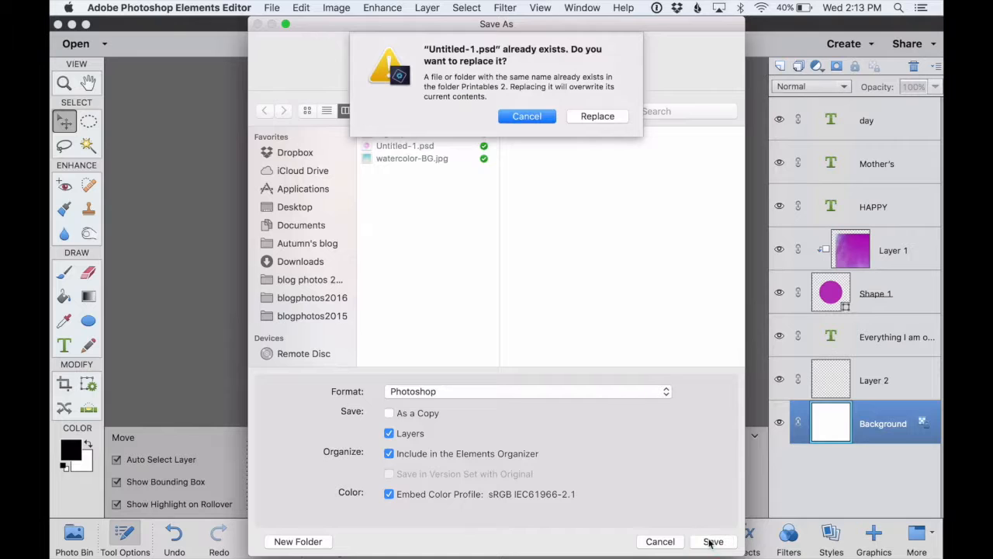
pyautogui.click(535, 118)
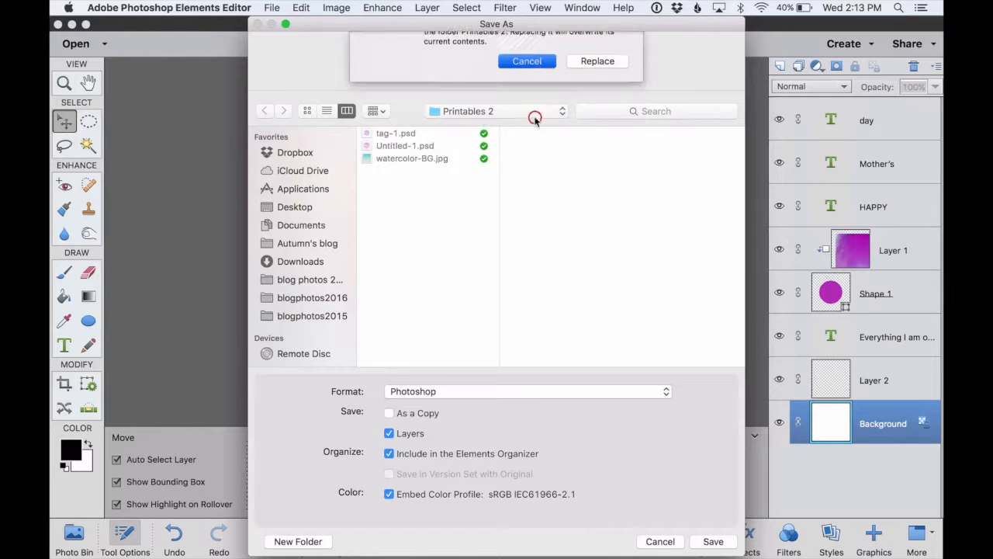
pyautogui.click(659, 542)
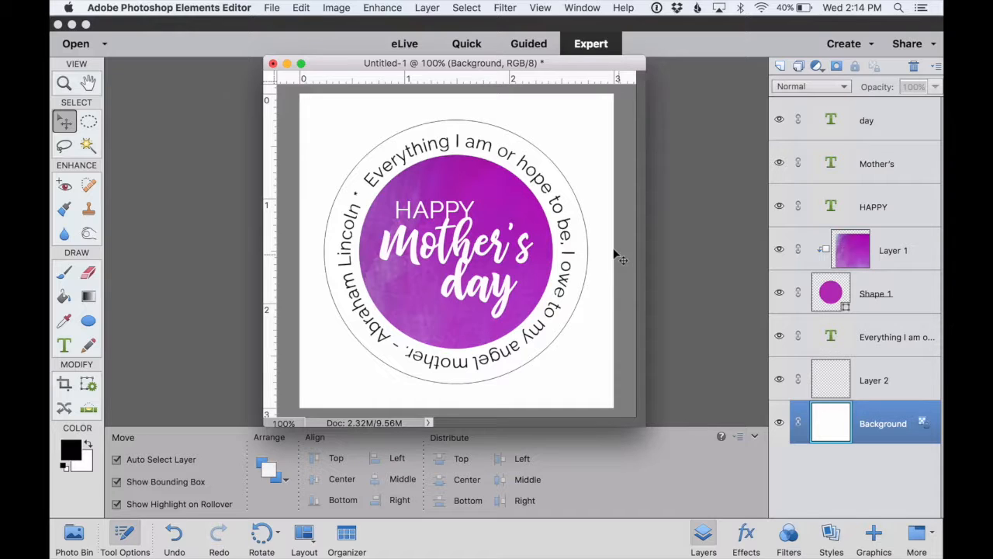
# Merge all layers above Background into a single layer and move the merged tag slightly to the right
pyautogui.click(905, 379)
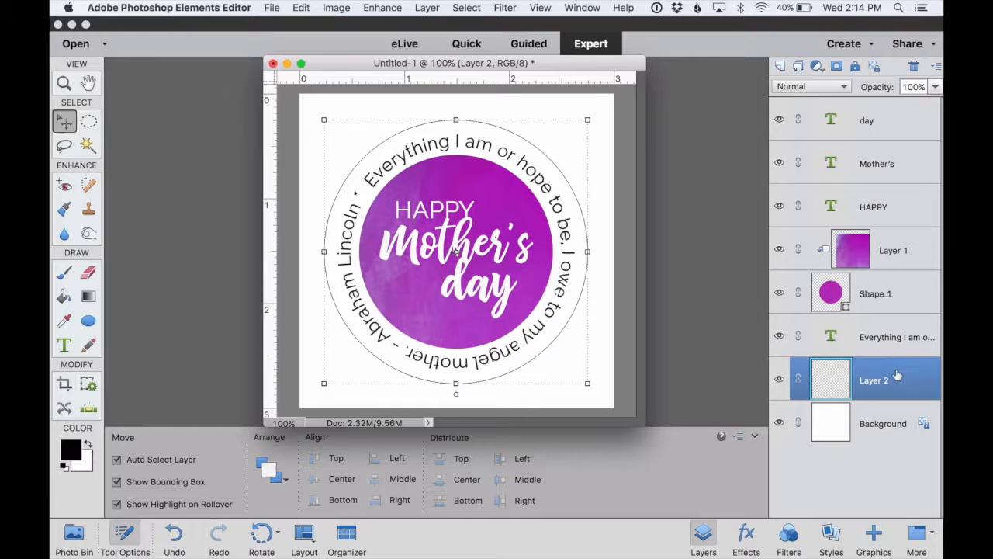
pyautogui.press('shift')
pyautogui.keyDown('shift'); pyautogui.click(910, 116); pyautogui.keyUp('shift')
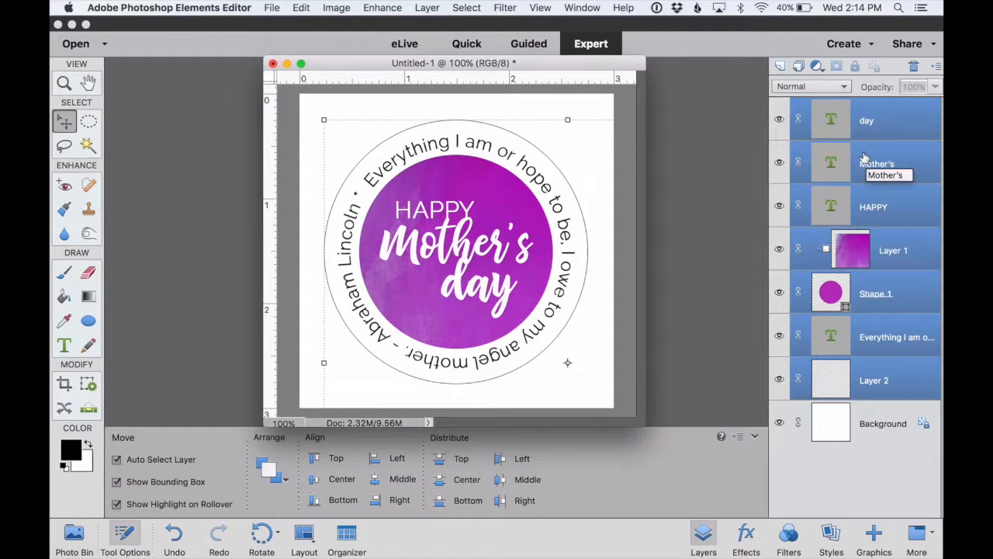
pyautogui.click(432, 5)
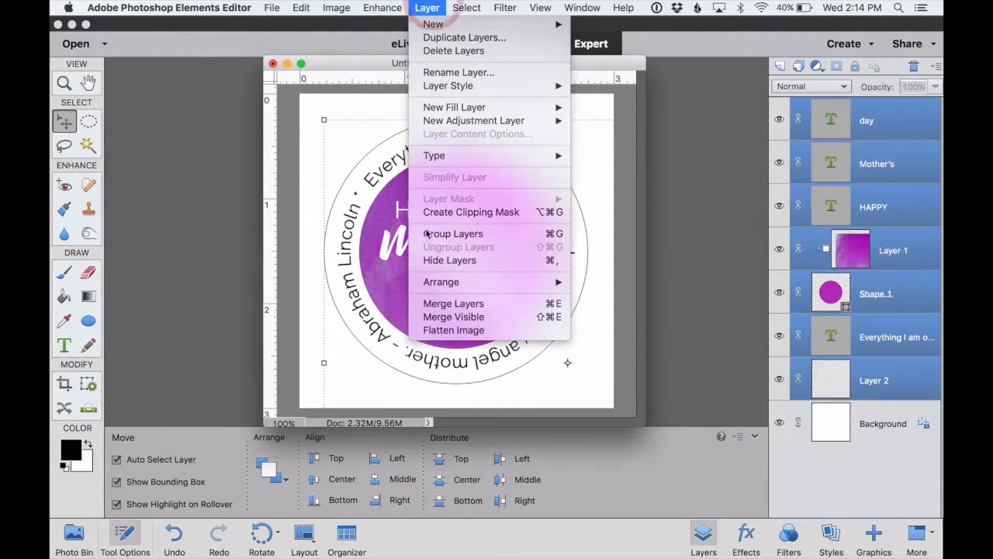
pyautogui.click(430, 304)
pyautogui.moveTo(482, 193); pyautogui.dragTo(501, 171)
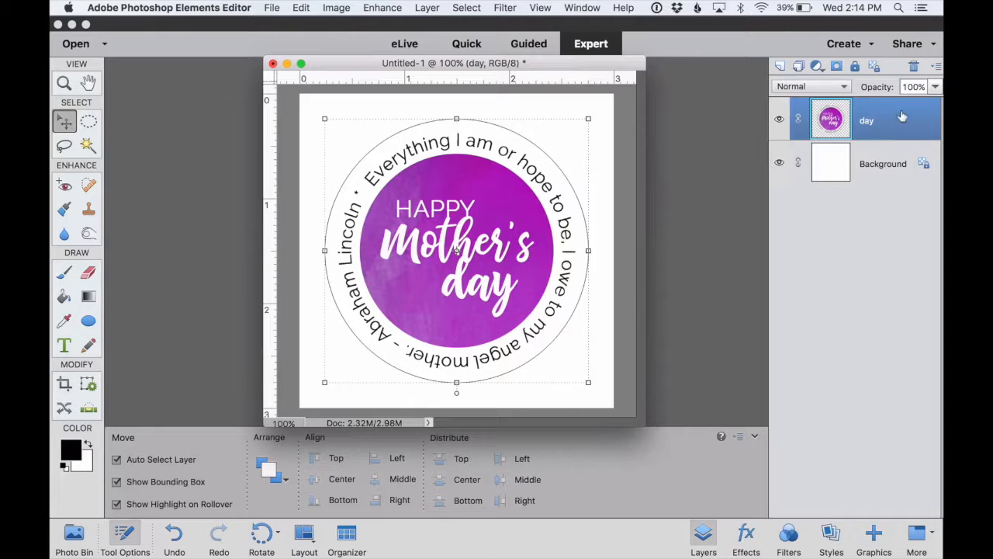
pyautogui.moveTo(467, 185)
pyautogui.mouseDown()
pyautogui.moveTo(505, 161)
pyautogui.moveTo(467, 172)
pyautogui.moveTo(483, 185)
pyautogui.mouseUp()
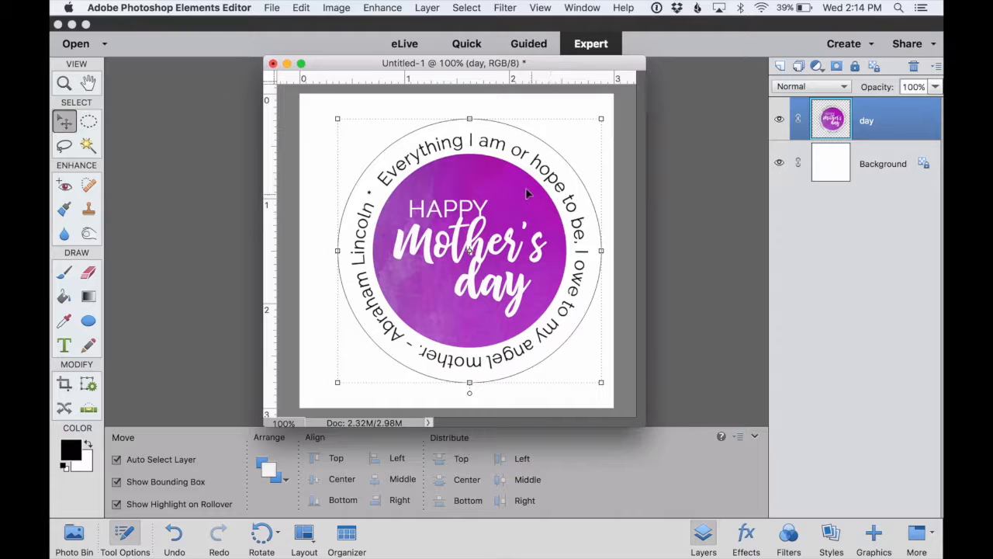
# Create a new blank portrait document of about 8.5 x 11 inches
pyautogui.click(271, 8)
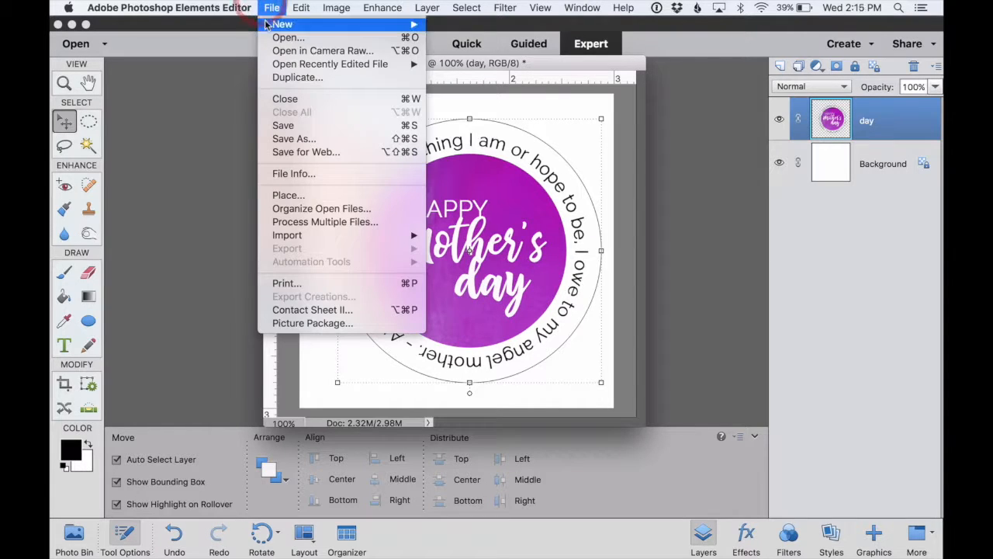
pyautogui.moveTo(341, 24)
pyautogui.click(466, 28)
pyautogui.click(407, 189)
pyautogui.click(418, 72)
pyautogui.click(648, 169)
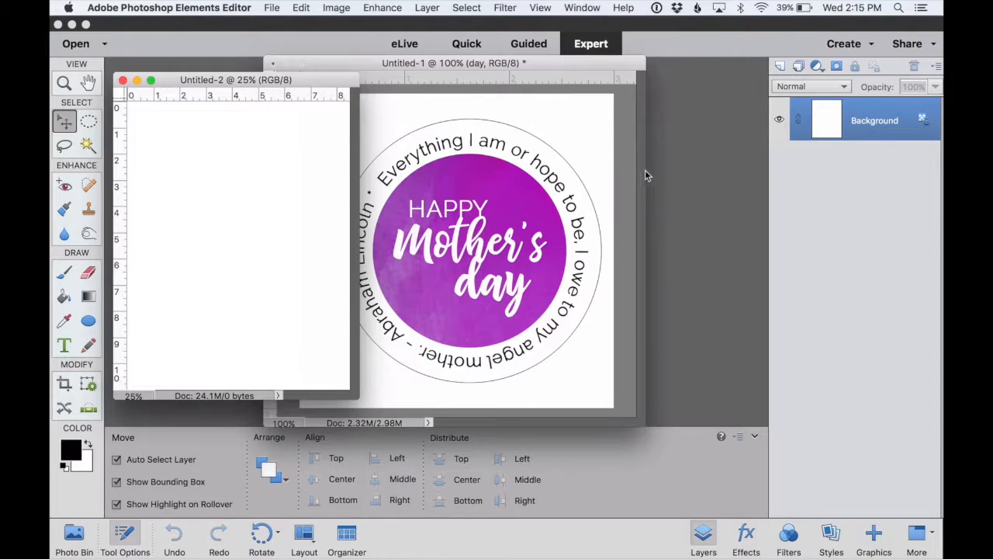
# Copy the merged tag from Untitled-1 into the new document and enlarge that document's window to show the whole page
pyautogui.click(526, 180)
pyautogui.moveTo(464, 183); pyautogui.dragTo(170, 140)
pyautogui.moveTo(355, 396); pyautogui.dragTo(436, 445)
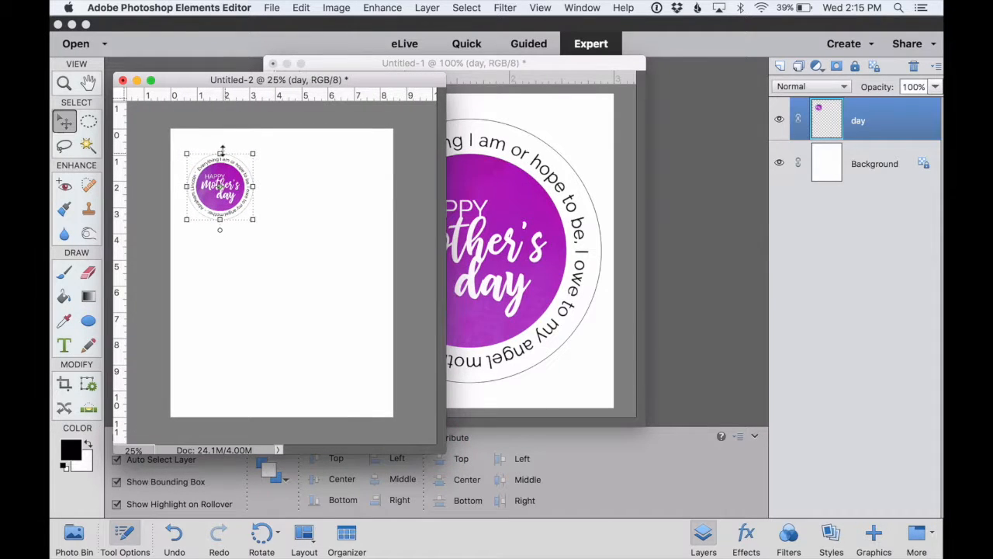
# Position the tag near the page's upper left and duplicate it five times to form a grid of two columns and three rows
pyautogui.moveTo(224, 168); pyautogui.dragTo(238, 170)
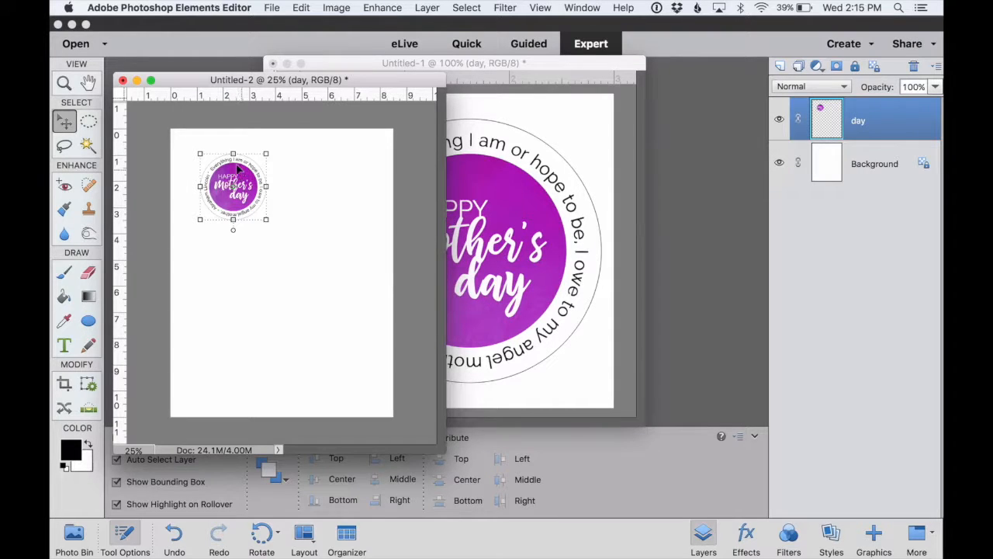
pyautogui.moveTo(239, 169); pyautogui.dragTo(325, 353)
pyautogui.click(379, 195)
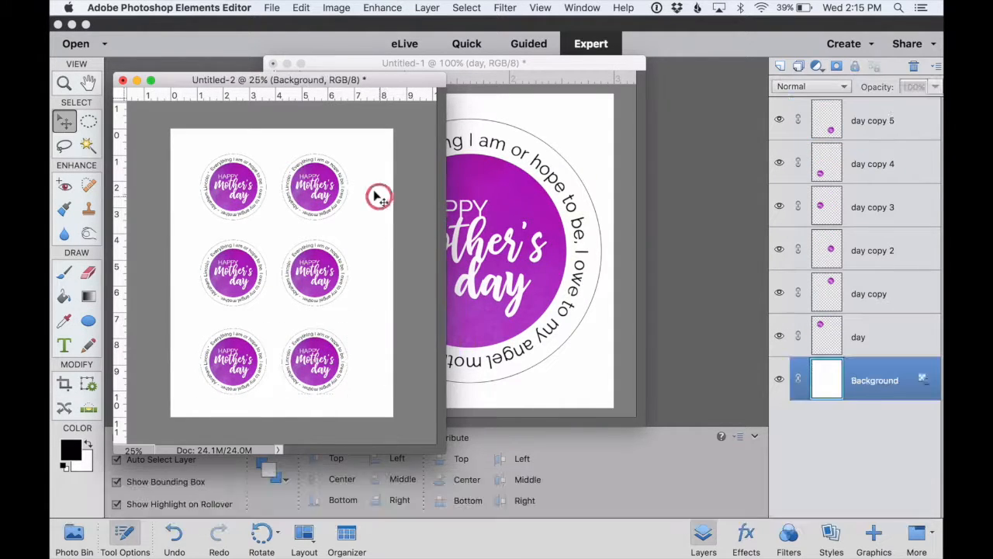